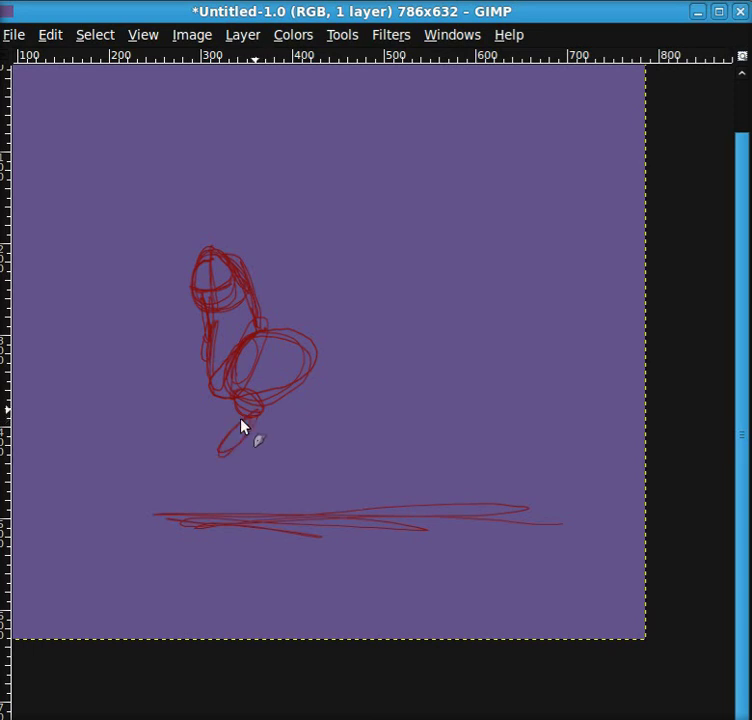
drag(255, 346, 263, 410)
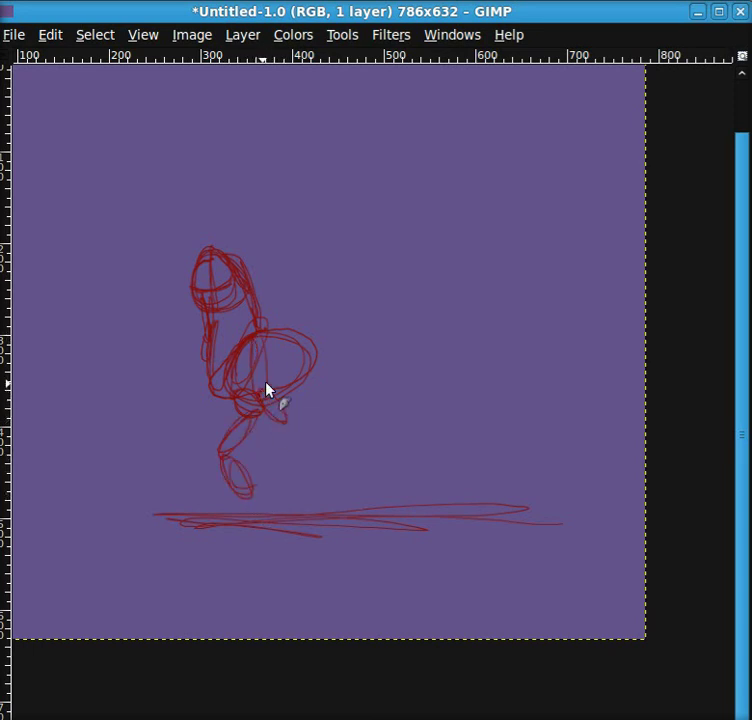
key(ctrl+z)
key(ctrl+z)
Sketch the deer's front legs, arched back, belly, hindquarters and hind legs in red, standing on the ground line
mouse_move(255, 457)
mouse_down()
mouse_move(261, 502)
mouse_move(248, 340)
mouse_move(231, 393)
mouse_move(239, 499)
mouse_up()
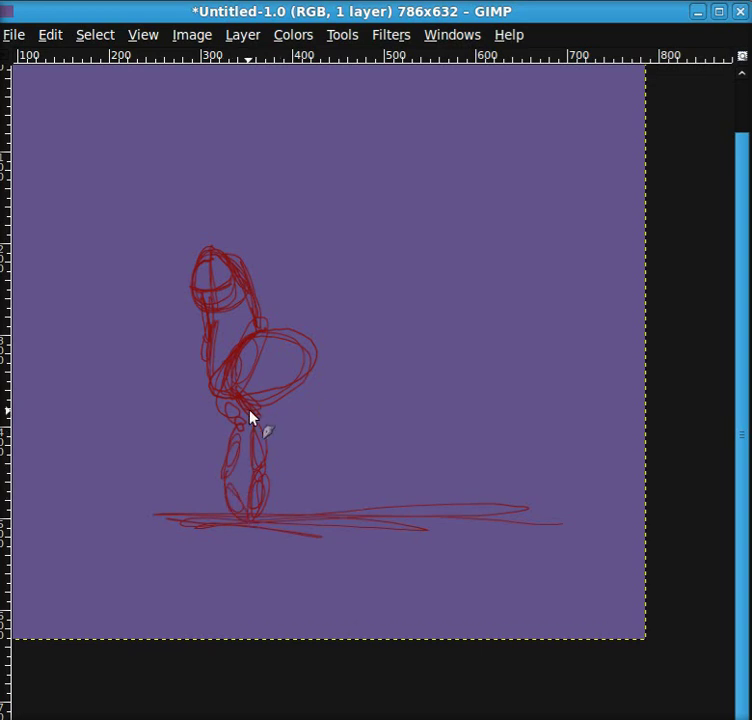
mouse_move(250, 411)
mouse_down()
mouse_move(331, 359)
mouse_move(320, 382)
mouse_move(339, 390)
mouse_move(349, 409)
mouse_move(368, 393)
mouse_move(273, 342)
mouse_move(357, 347)
mouse_move(371, 364)
mouse_move(364, 420)
mouse_move(385, 404)
mouse_move(362, 422)
mouse_move(399, 435)
mouse_move(414, 507)
mouse_up()
mouse_move(415, 434)
mouse_down()
mouse_move(421, 479)
mouse_move(442, 502)
mouse_move(430, 487)
mouse_move(395, 496)
mouse_move(308, 378)
mouse_move(338, 380)
mouse_move(270, 331)
mouse_move(301, 333)
mouse_move(361, 393)
mouse_move(315, 427)
mouse_move(336, 410)
mouse_move(334, 503)
mouse_move(363, 453)
mouse_move(348, 436)
mouse_move(236, 398)
mouse_move(233, 407)
mouse_move(249, 432)
mouse_move(239, 515)
mouse_up()
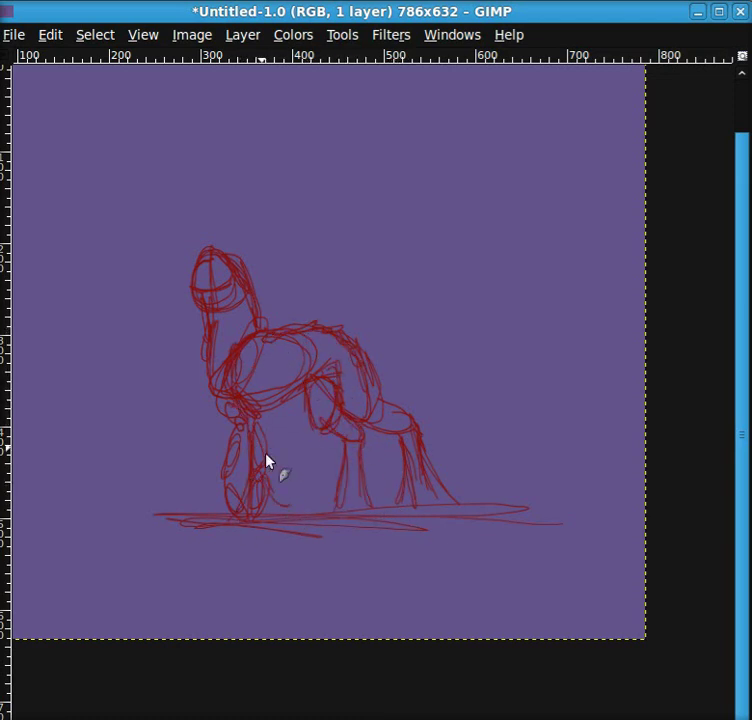
mouse_move(265, 433)
mouse_down()
mouse_move(254, 479)
mouse_move(214, 379)
mouse_move(232, 444)
mouse_move(218, 400)
mouse_up()
drag(329, 317, 364, 363)
Sketch one large branching antler rising from the head, with candles on its prongs and a lower leaf-shaped branch
mouse_move(225, 260)
mouse_down()
mouse_move(245, 343)
mouse_move(240, 368)
mouse_move(248, 337)
mouse_move(236, 340)
mouse_move(243, 340)
mouse_move(238, 345)
mouse_move(265, 272)
mouse_move(264, 279)
mouse_move(275, 268)
mouse_move(280, 287)
mouse_move(264, 331)
mouse_move(301, 284)
mouse_move(314, 311)
mouse_move(294, 331)
mouse_move(339, 307)
mouse_move(403, 302)
mouse_move(379, 306)
mouse_move(400, 297)
mouse_move(431, 229)
mouse_move(428, 243)
mouse_move(388, 252)
mouse_move(359, 289)
mouse_move(309, 316)
mouse_up()
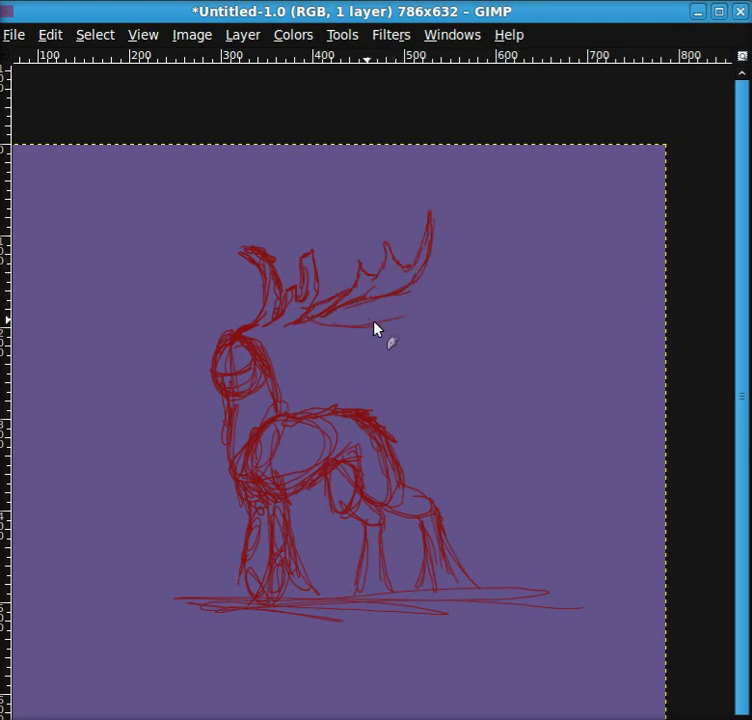
mouse_move(412, 308)
mouse_down()
mouse_move(288, 338)
mouse_move(418, 322)
mouse_up()
mouse_move(372, 255)
mouse_down()
mouse_move(416, 261)
mouse_move(406, 265)
mouse_move(411, 285)
mouse_move(374, 273)
mouse_move(367, 296)
mouse_move(404, 295)
mouse_move(381, 300)
mouse_move(381, 272)
mouse_move(405, 306)
mouse_up()
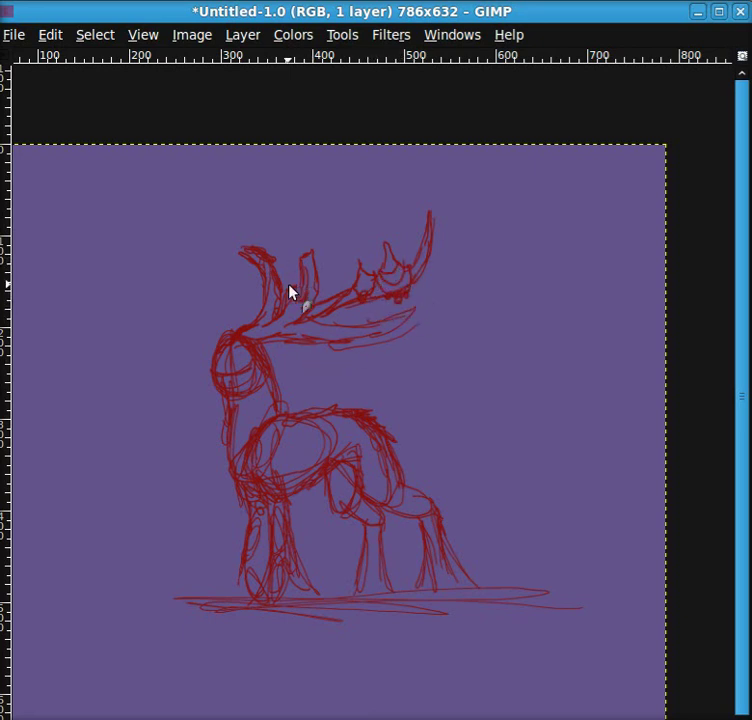
mouse_move(287, 284)
mouse_down()
mouse_move(299, 281)
mouse_move(300, 232)
mouse_up()
drag(255, 370, 296, 397)
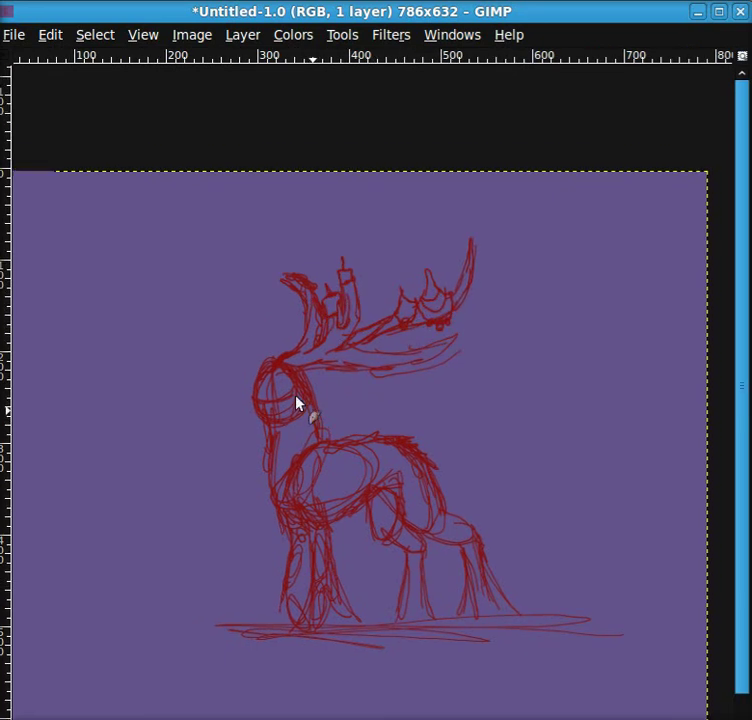
drag(286, 280, 275, 269)
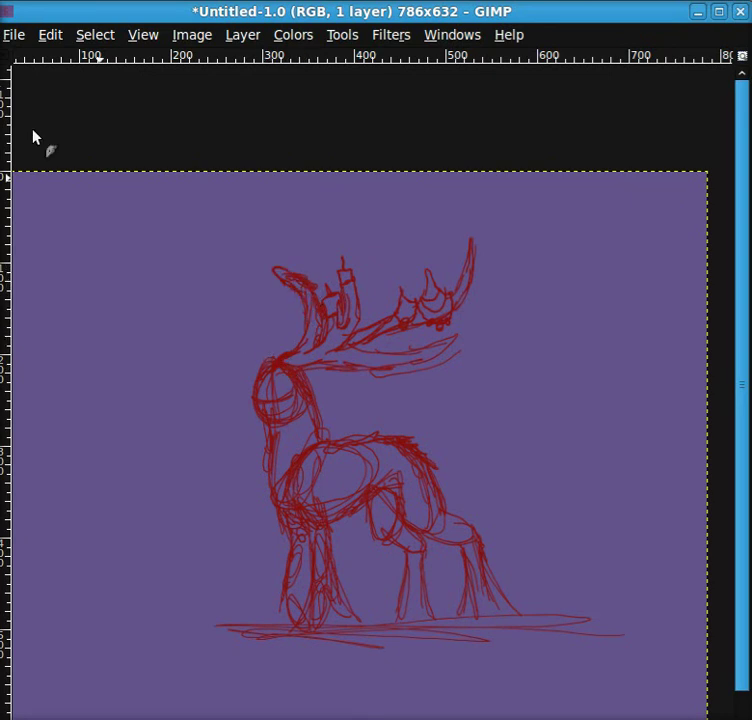
Copy the antler with a freehand selection, paste it, flip it horizontally and move it to the other side of the head
key(f)
mouse_move(494, 213)
mouse_down()
mouse_move(254, 289)
mouse_move(381, 400)
mouse_move(490, 247)
mouse_up()
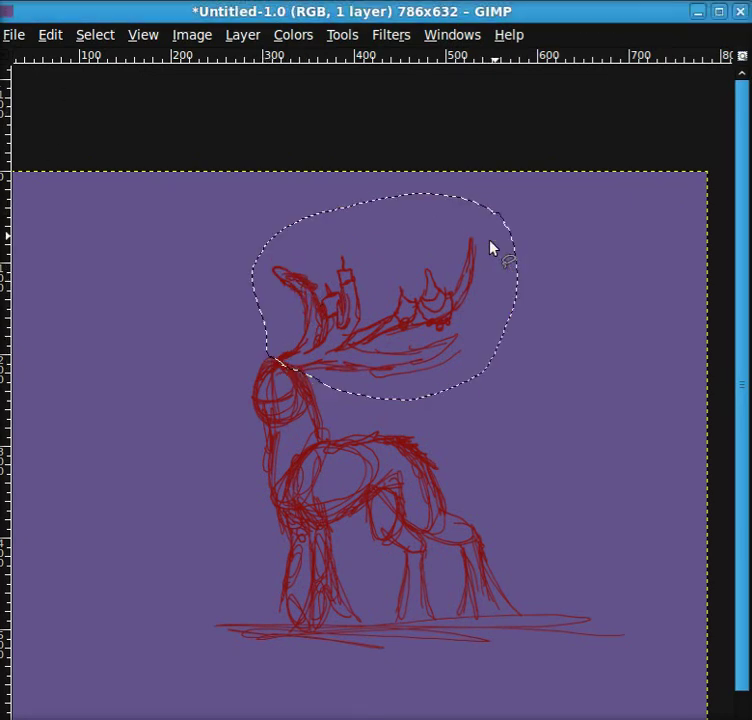
key(ctrl+c)
key(ctrl+v)
key(shift+f)
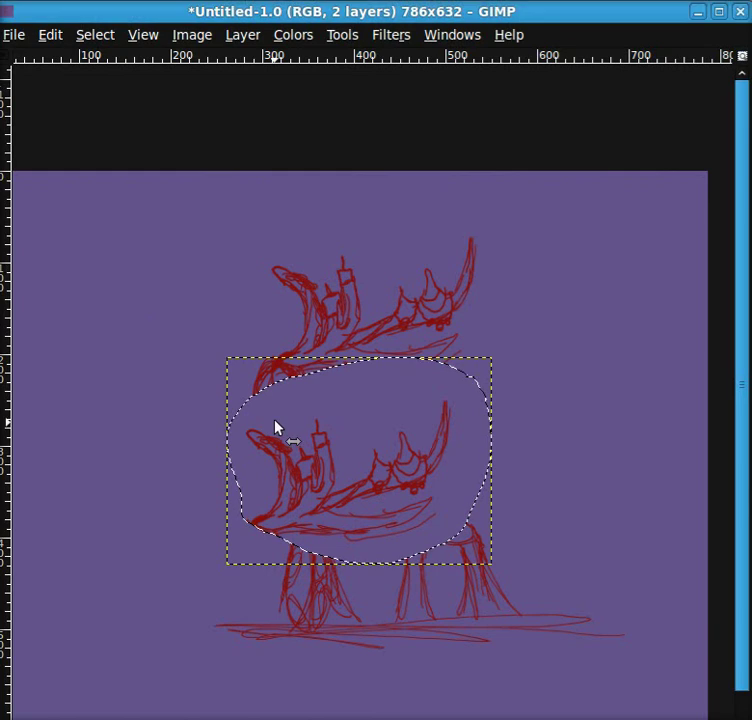
click(275, 422)
key(m)
drag(409, 495, 208, 336)
Narrow the mirrored antler with a perspective transform, align its base with the head and anchor it
key(shift+p)
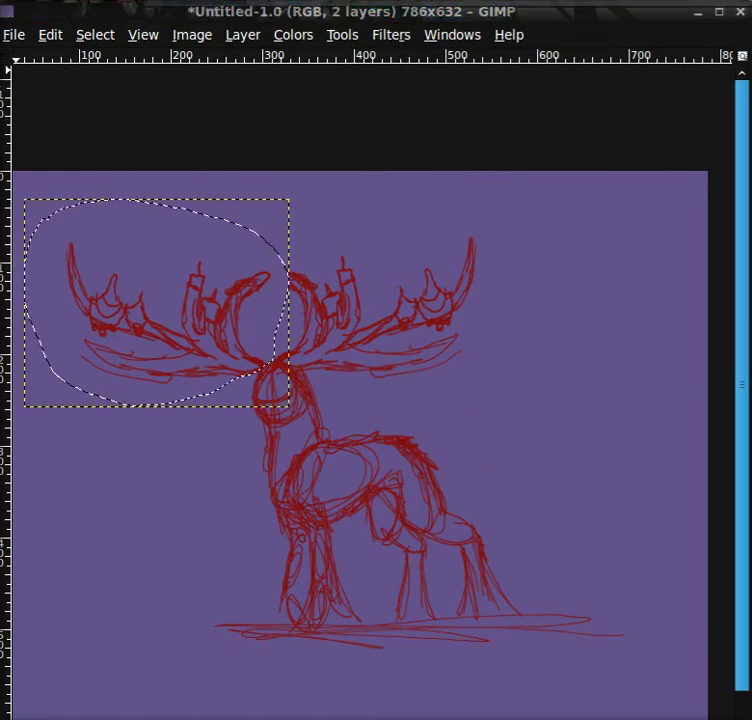
click(58, 224)
drag(26, 200, 54, 198)
drag(30, 405, 57, 412)
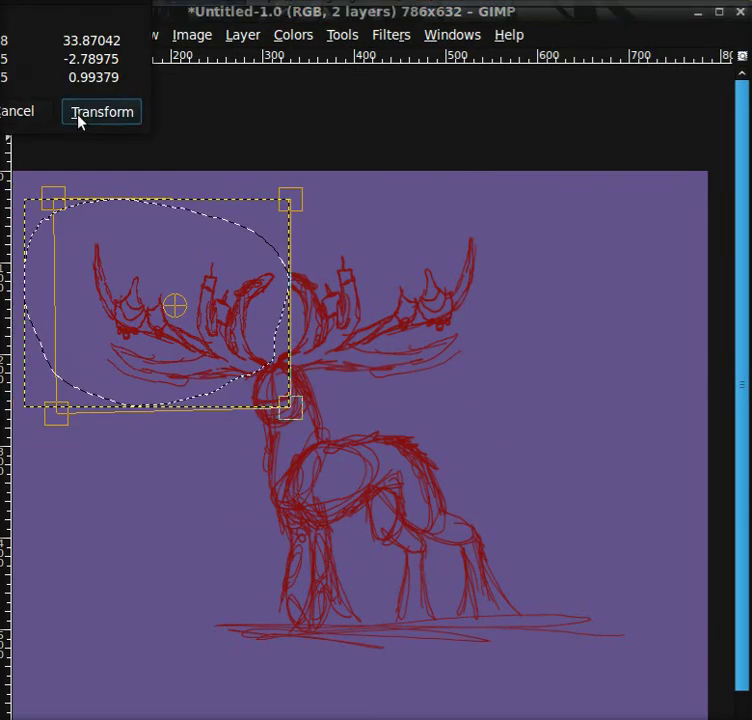
click(95, 112)
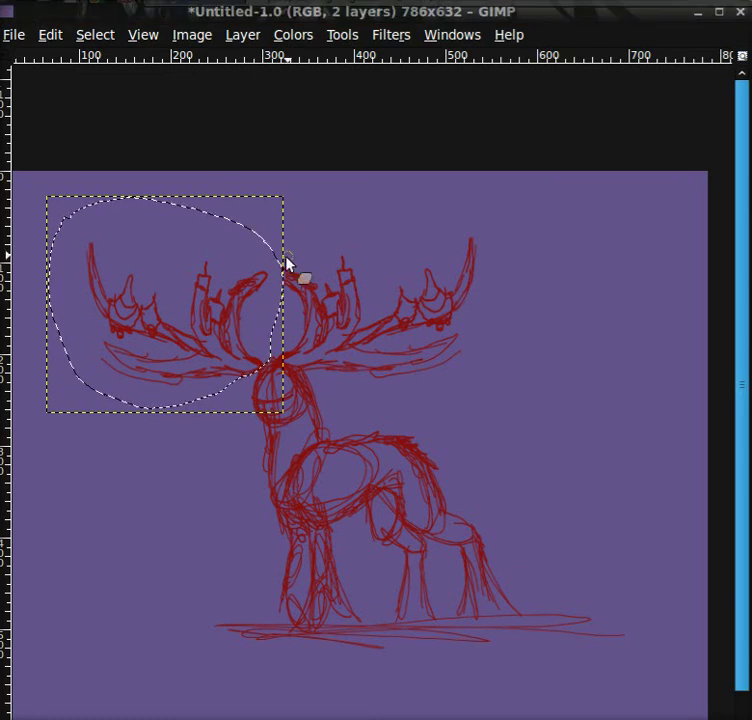
drag(191, 328, 192, 328)
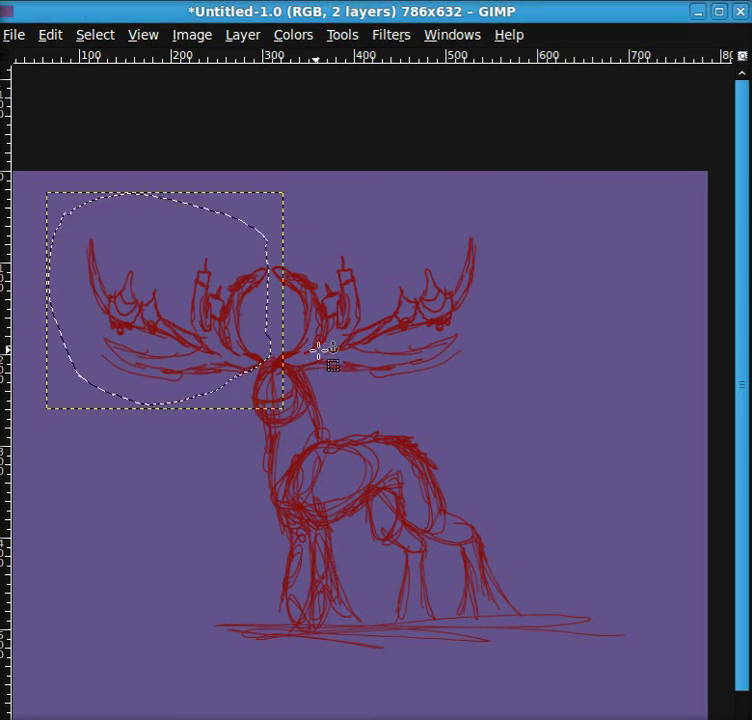
click(319, 351)
Strengthen the head's outline beneath the mirrored antler and sketch a pendant hanging between the two inner antler tips
click(3, 225)
mouse_move(247, 367)
mouse_down()
mouse_move(253, 399)
mouse_move(285, 403)
mouse_up()
mouse_move(273, 367)
mouse_down()
mouse_move(251, 406)
mouse_move(253, 324)
mouse_up()
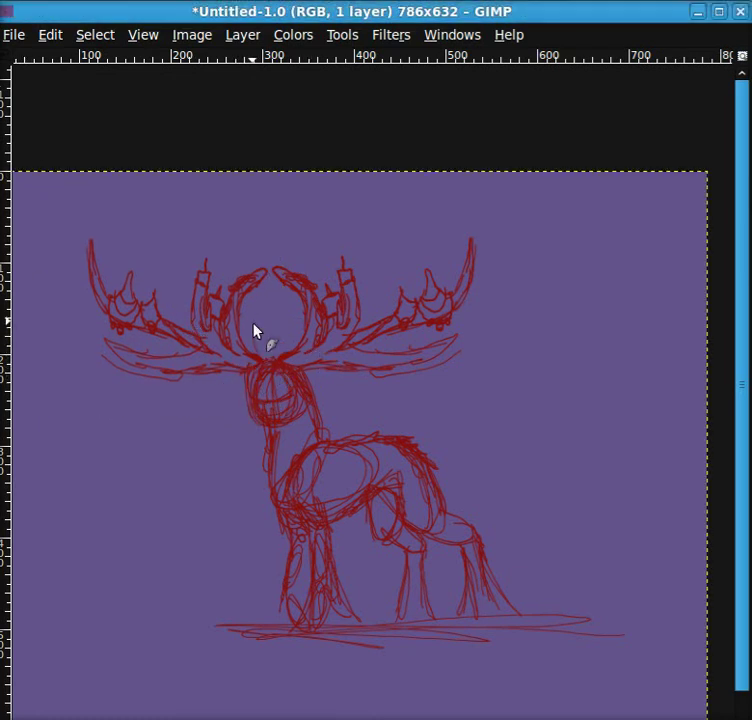
drag(262, 276, 266, 302)
drag(275, 278, 272, 307)
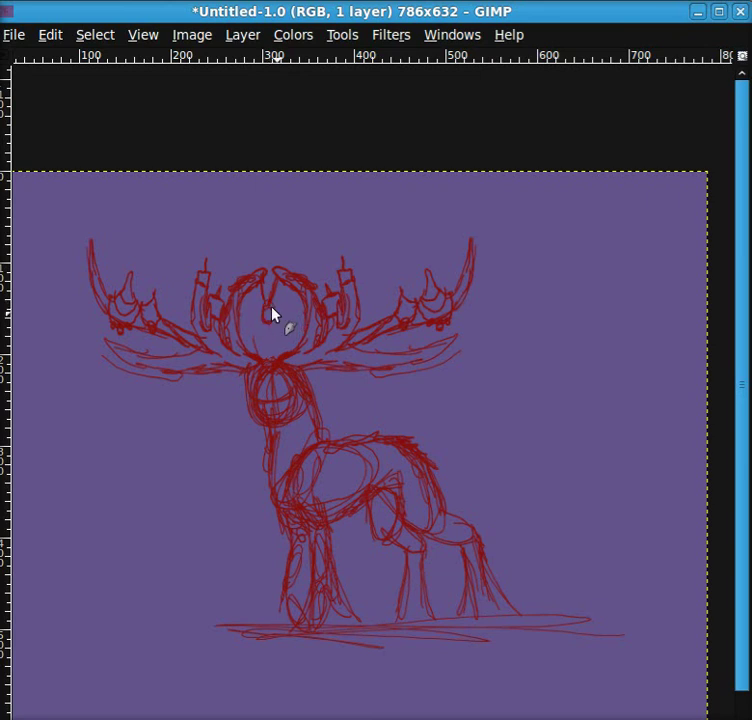
Add more rough ground lines under the deer and reinforce the hindquarters and head contours of the sketch
click(245, 35)
click(197, 630)
drag(197, 630, 515, 616)
mouse_move(412, 442)
mouse_down()
mouse_move(460, 512)
mouse_move(468, 573)
mouse_up()
drag(253, 404, 297, 398)
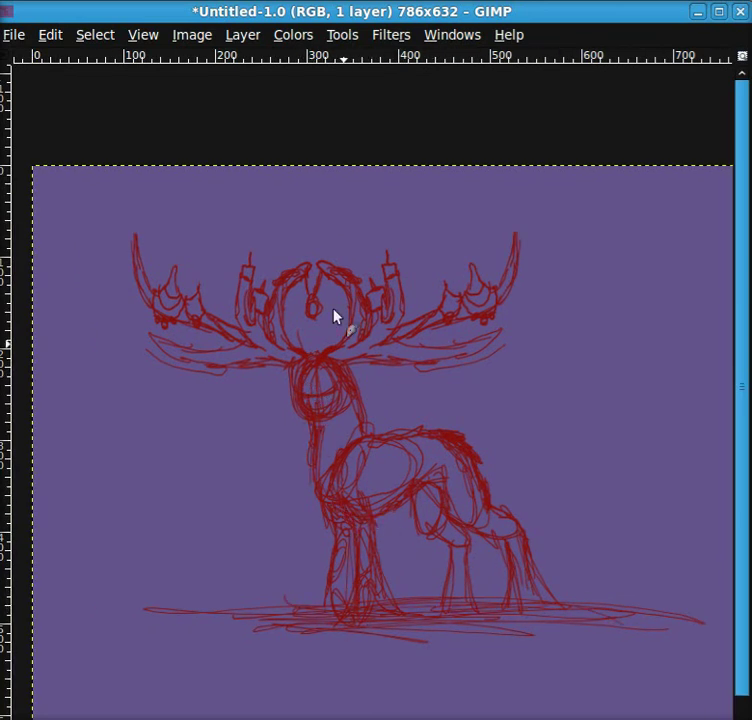
Add a new layer above the sketch and set the foreground colour to black
click(243, 34)
click(248, 57)
click(479, 527)
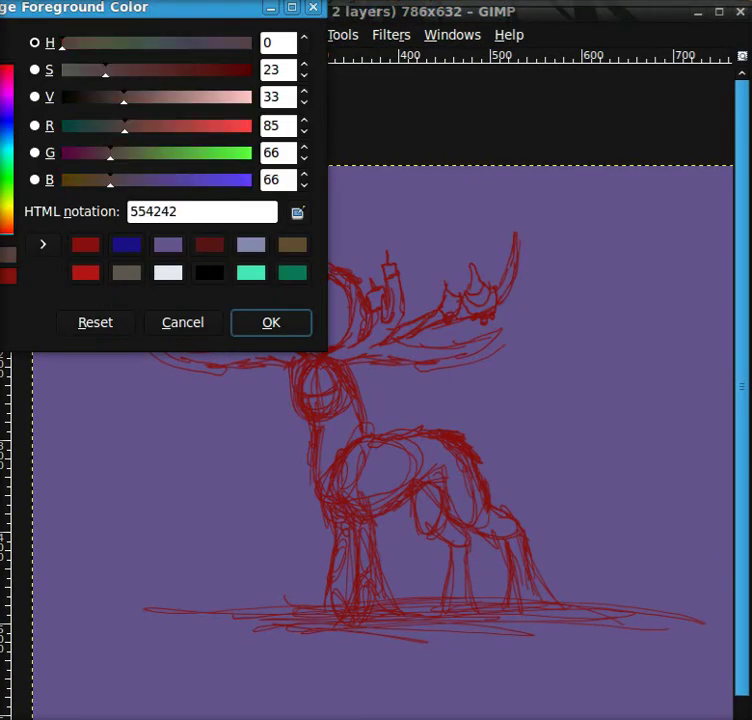
click(270, 322)
Ink the deer's two eyes and the nose line in black over the red sketch
click(198, 718)
click(188, 605)
click(215, 712)
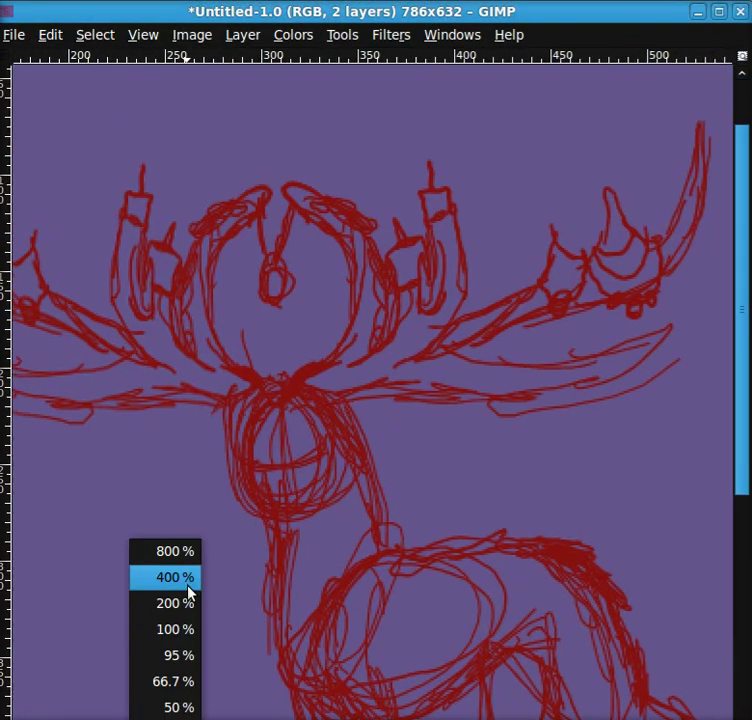
click(185, 577)
mouse_move(326, 428)
mouse_down()
mouse_move(357, 445)
mouse_move(347, 447)
mouse_move(341, 485)
mouse_move(362, 471)
mouse_move(366, 457)
mouse_move(355, 443)
mouse_move(330, 323)
mouse_up()
key(ctrl+z)
mouse_move(325, 466)
mouse_down()
mouse_move(334, 379)
mouse_move(323, 290)
mouse_up()
mouse_move(368, 412)
mouse_down()
mouse_move(369, 354)
mouse_move(409, 366)
mouse_move(432, 398)
mouse_move(395, 347)
mouse_move(388, 354)
mouse_move(390, 345)
mouse_move(428, 400)
mouse_move(371, 408)
mouse_move(301, 383)
mouse_move(300, 370)
mouse_move(265, 368)
mouse_move(288, 420)
mouse_move(311, 424)
mouse_move(301, 355)
mouse_move(284, 416)
mouse_up()
key(ctrl+z)
Ink the head outline down to the pointed chin and the front contour of the neck
mouse_move(325, 270)
mouse_down()
mouse_move(225, 370)
mouse_move(263, 484)
mouse_move(299, 477)
mouse_move(278, 270)
mouse_move(220, 372)
mouse_move(261, 508)
mouse_move(352, 584)
mouse_up()
key(ctrl+z)
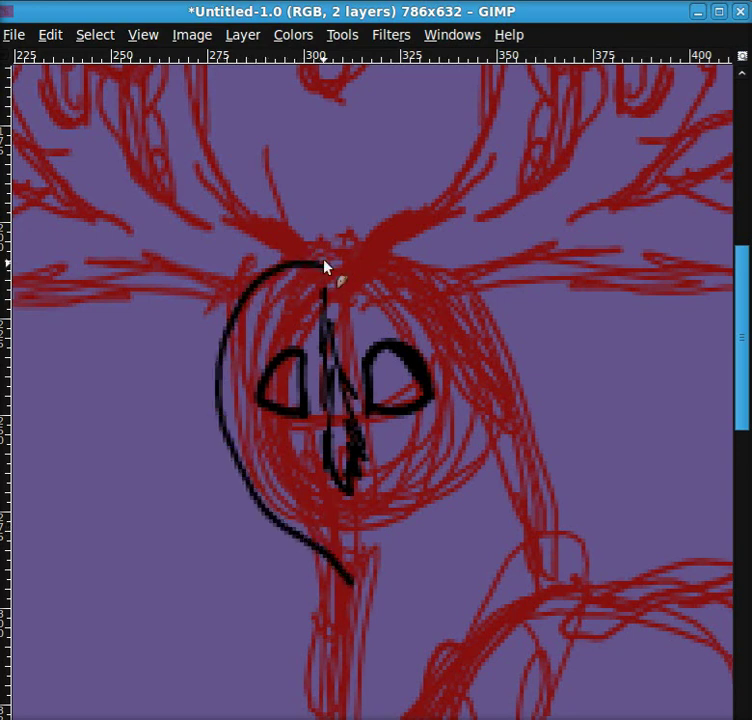
mouse_move(324, 264)
mouse_down()
mouse_move(417, 288)
mouse_move(420, 470)
mouse_move(349, 584)
mouse_up()
scroll(349, 584, down, 5)
scroll(349, 584, left, 2)
mouse_move(316, 238)
mouse_down()
mouse_move(340, 342)
mouse_move(420, 592)
mouse_up()
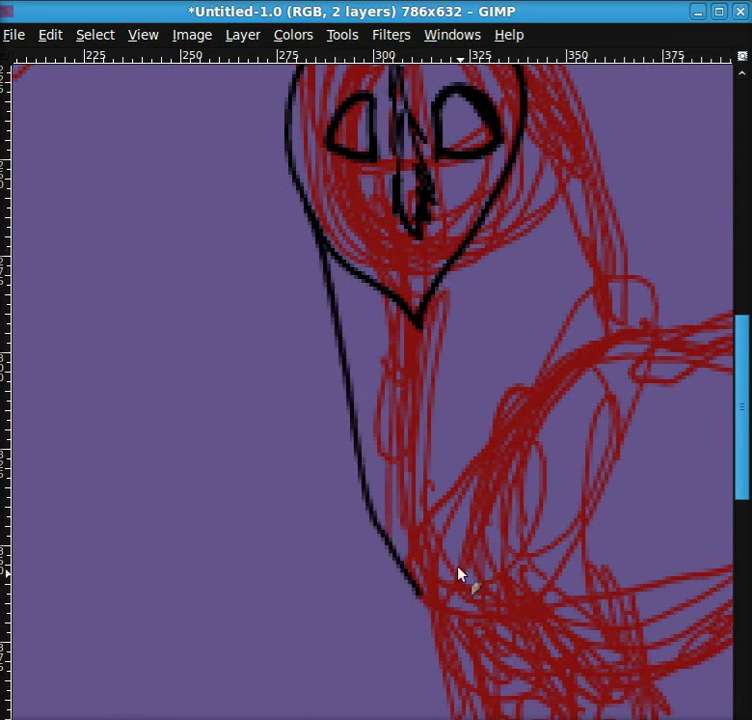
Ink the short inner neck line, the front shoulder curve and the chest down to the top of the near front leg
scroll(458, 567, down, 3)
scroll(458, 567, right, 2)
drag(382, 176, 313, 304)
mouse_move(296, 436)
mouse_down()
mouse_move(361, 501)
mouse_move(386, 506)
mouse_up()
scroll(386, 420, right, 2)
mouse_move(356, 172)
mouse_down()
mouse_move(277, 314)
mouse_move(311, 505)
mouse_move(430, 505)
mouse_up()
scroll(431, 428, down, 5)
scroll(431, 428, left, 2)
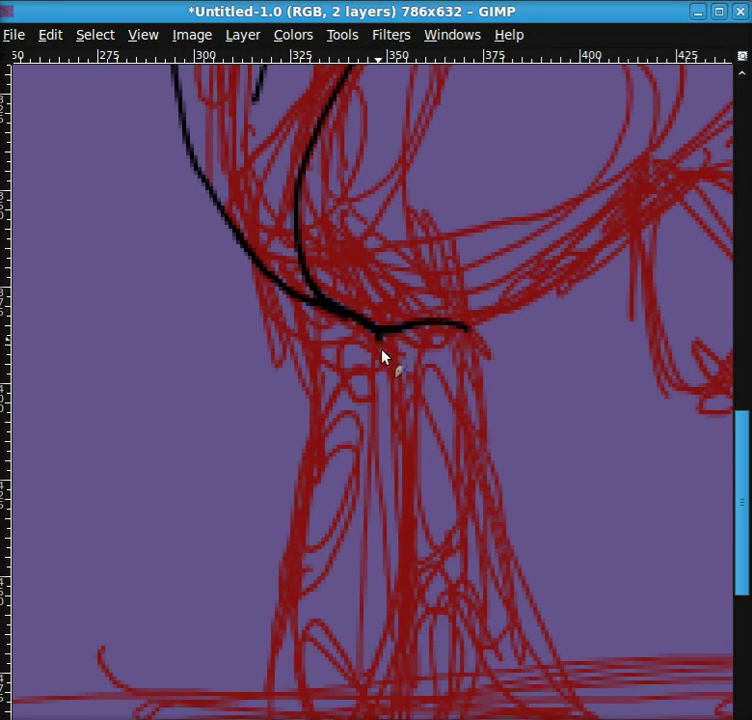
Ink the front contour of the near front leg from the chest down to the hoof
drag(376, 342, 398, 553)
scroll(406, 386, down, 5)
scroll(406, 386, left, 1)
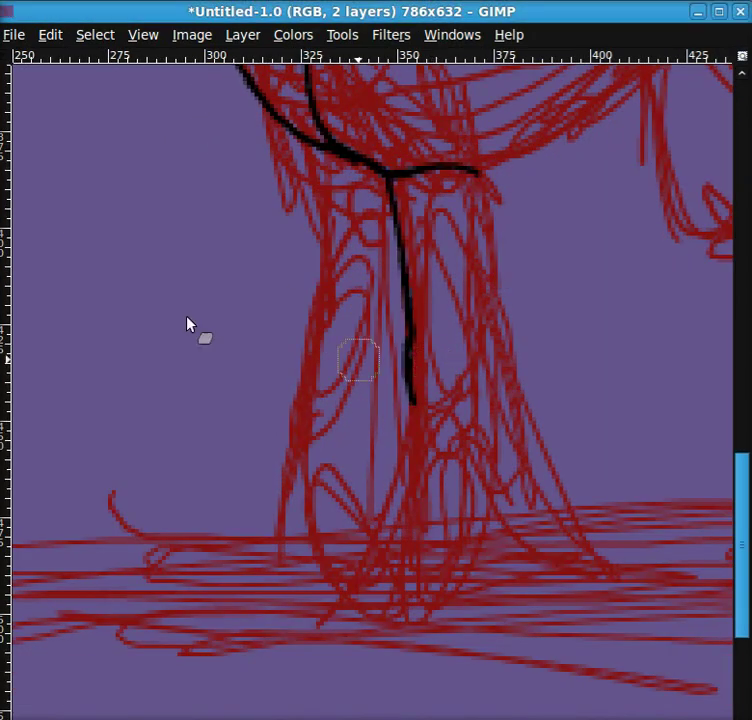
drag(408, 403, 372, 535)
Ink a long, slightly wavy ground line beneath the deer's legs
drag(170, 548, 625, 540)
scroll(630, 574, right, 5)
drag(213, 547, 732, 539)
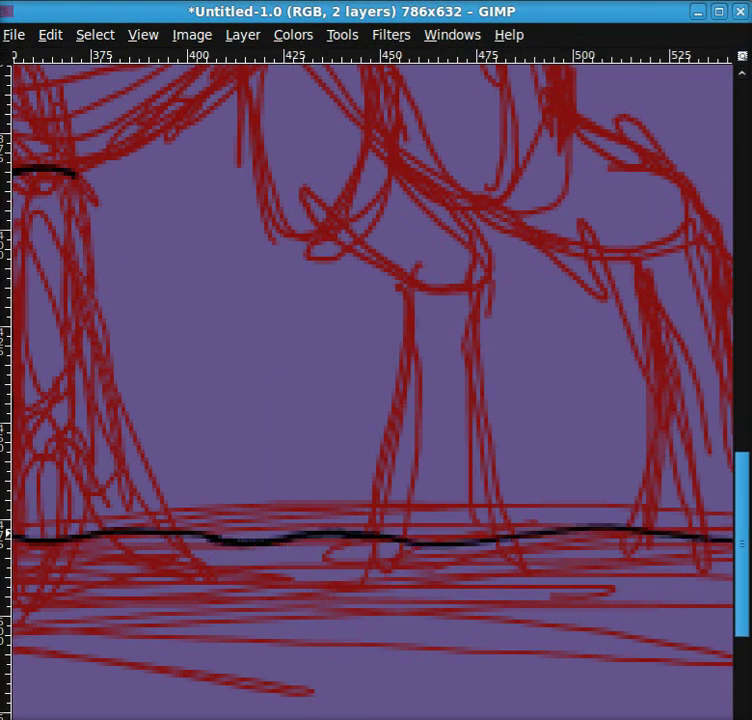
Erase the excess ground line behind the front legs and clean up around the near front hoof
scroll(372, 390, left, 3)
key(shift+e)
mouse_move(345, 517)
mouse_down()
mouse_move(630, 535)
mouse_move(337, 522)
mouse_up()
mouse_move(337, 512)
mouse_down()
mouse_move(457, 495)
mouse_move(225, 505)
mouse_up()
key(k)
mouse_move(40, 399)
mouse_down()
mouse_move(423, 376)
mouse_move(620, 463)
mouse_up()
Ink the rear shoulder line and the rear contour of the near front leg down to the ground, with a short inner line
scroll(300, 240, up, 5)
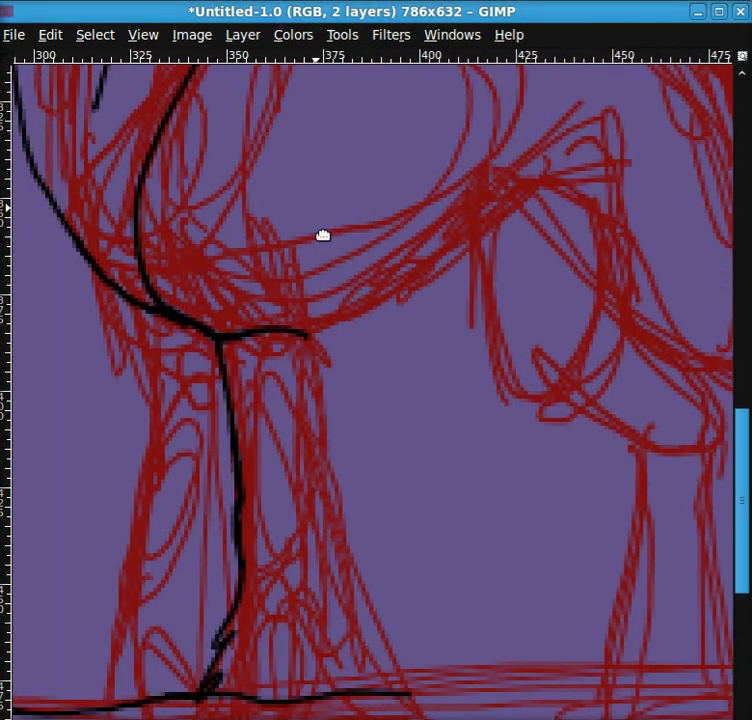
mouse_move(280, 238)
mouse_down()
mouse_move(257, 304)
mouse_move(324, 450)
mouse_move(314, 688)
mouse_up()
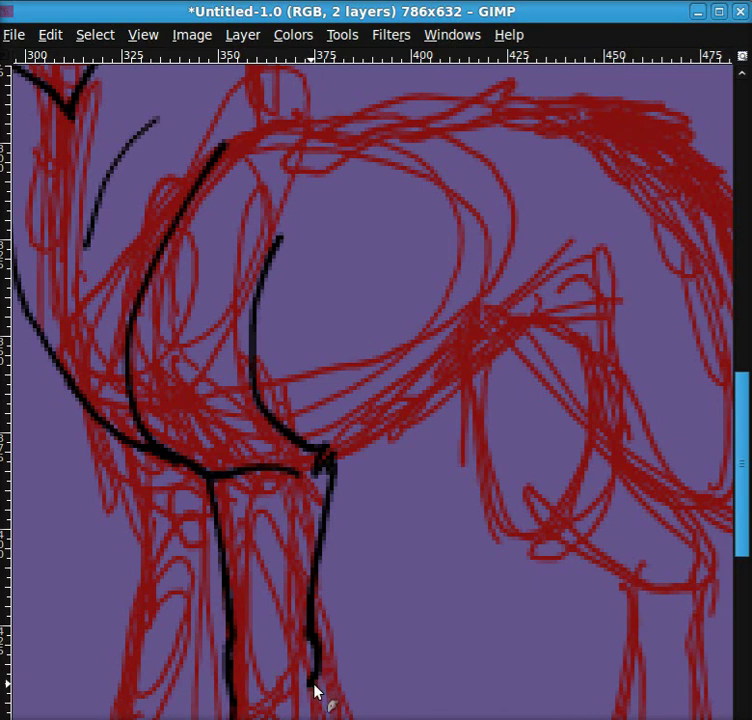
scroll(322, 384, down, 5)
drag(322, 384, 349, 517)
scroll(393, 500, left, 3)
scroll(393, 500, up, 3)
scroll(393, 494, up, 1)
drag(475, 351, 446, 528)
scroll(393, 446, down, 2)
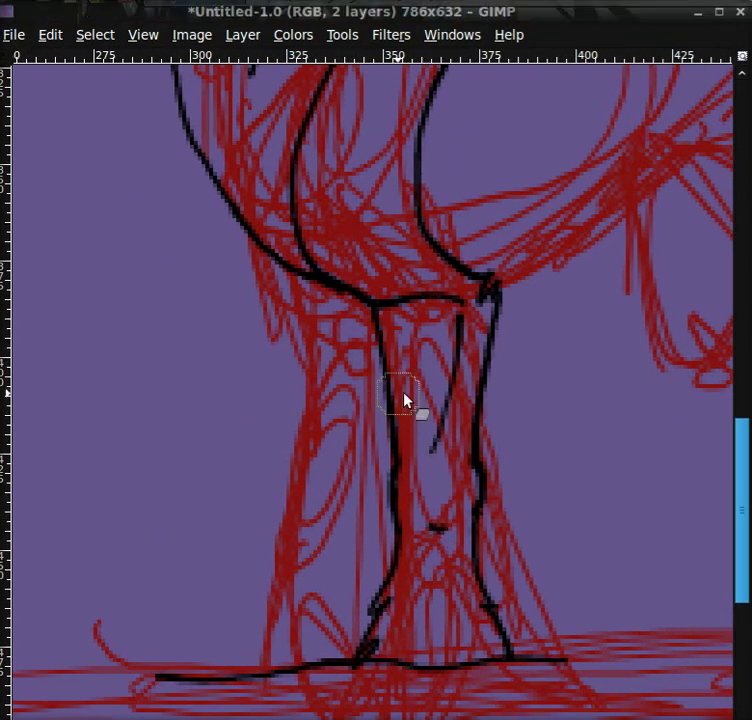
Erase the lower part of the neck's front contour and the short inner neck line
scroll(266, 380, up, 3)
scroll(266, 380, right, 1)
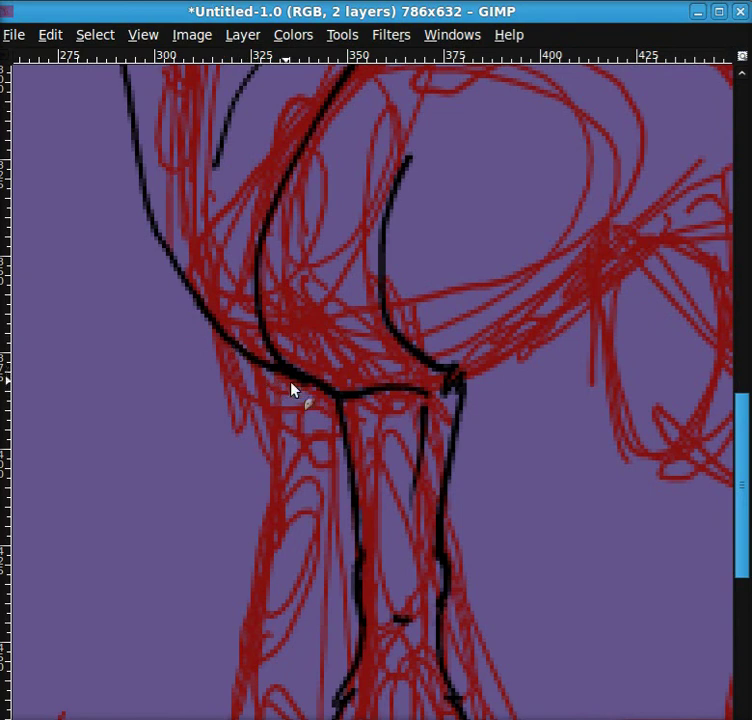
key(shift+e)
mouse_move(152, 195)
mouse_down()
mouse_move(203, 314)
mouse_move(260, 358)
mouse_up()
scroll(219, 322, up, 3)
scroll(219, 322, left, 1)
drag(222, 333, 300, 200)
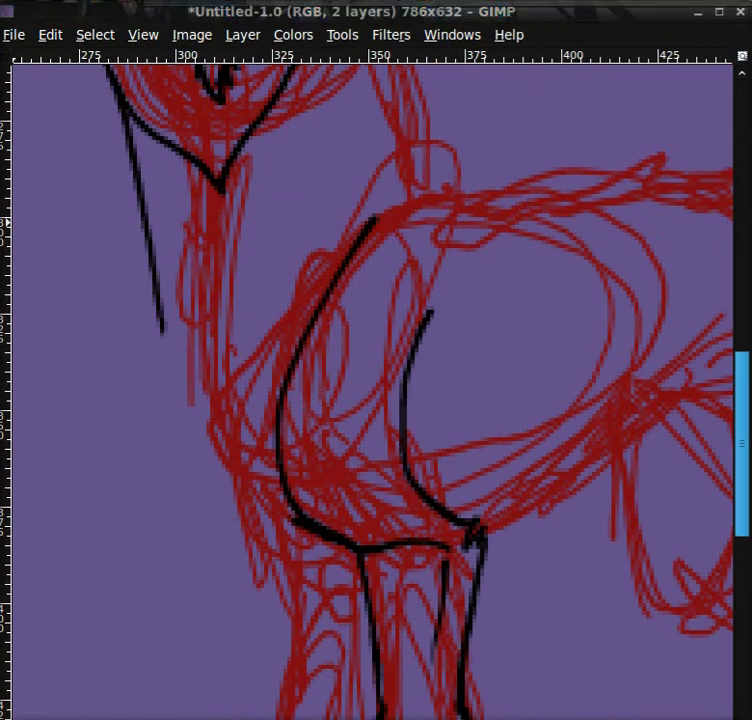
Redraw the front contour of the neck down into the chest, with an inner chest curve
key(p)
drag(163, 331, 278, 518)
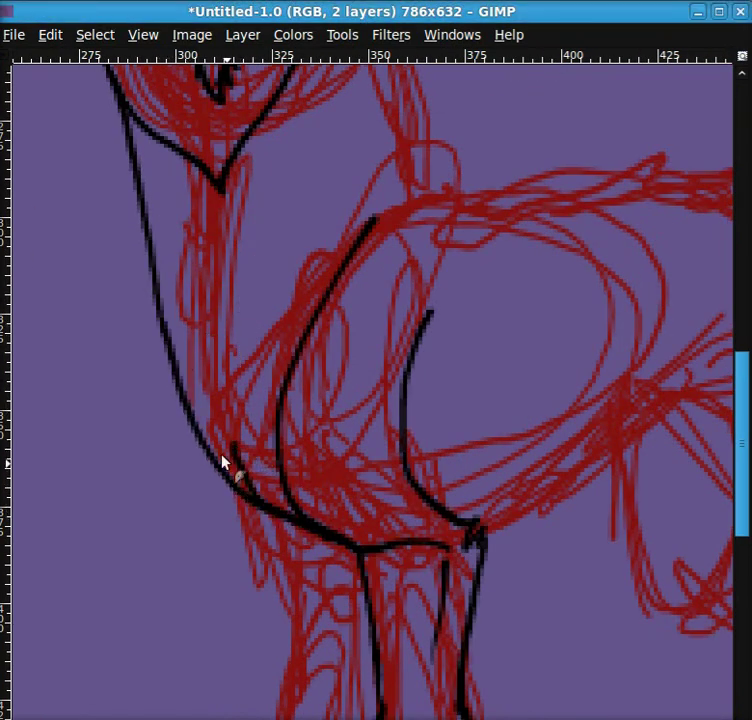
key(ctrl+z)
drag(222, 438, 288, 520)
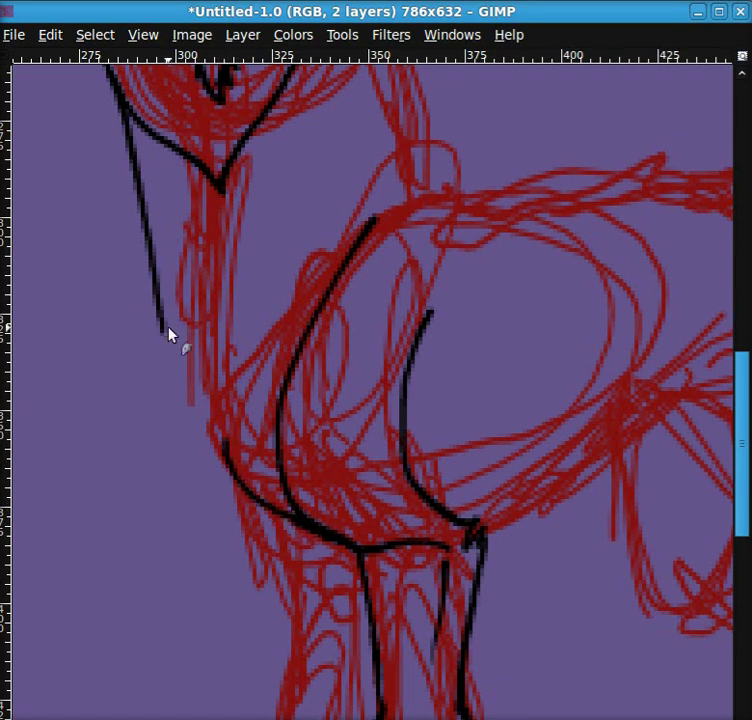
mouse_move(168, 344)
mouse_down()
mouse_move(235, 503)
mouse_move(277, 503)
mouse_up()
Ink a fur tuft on the chest and short inner lines along the neck
drag(242, 415, 286, 318)
drag(180, 372, 206, 411)
drag(218, 349, 208, 230)
drag(287, 304, 321, 163)
key(ctrl+z)
Ink the upper edge and the jagged front contour of the far front leg down to the ground
drag(246, 612, 257, 400)
mouse_move(250, 291)
mouse_down()
mouse_move(291, 349)
mouse_move(297, 490)
mouse_move(289, 520)
mouse_up()
key(ctrl+z)
key(ctrl+z)
drag(260, 275, 285, 383)
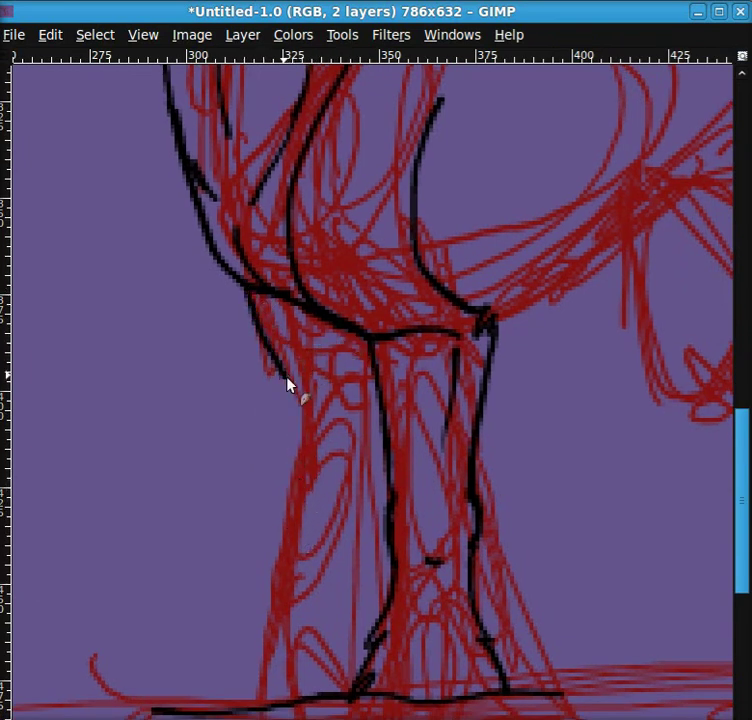
mouse_move(360, 366)
mouse_down()
mouse_move(294, 389)
mouse_move(276, 625)
mouse_move(250, 698)
mouse_up()
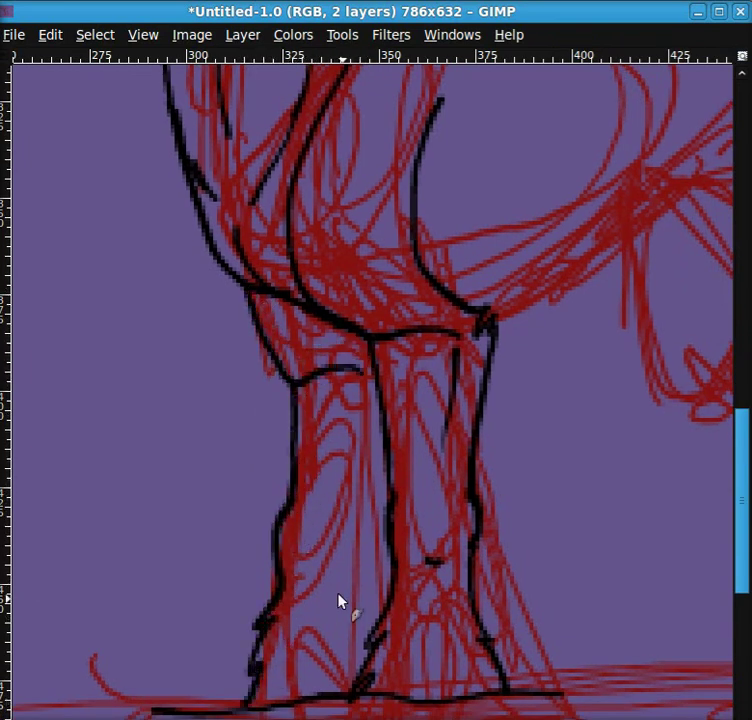
Ink the rear contour of the far front leg
scroll(325, 500, right, 2)
scroll(325, 500, up, 1)
drag(312, 416, 304, 559)
key(ctrl+z)
mouse_move(311, 415)
mouse_down()
mouse_move(289, 599)
mouse_move(310, 658)
mouse_up()
Ink the belly line from the near front leg up to the flank and the short crossing strokes where the thigh starts
mouse_move(403, 411)
mouse_down()
mouse_move(257, 582)
mouse_move(201, 619)
mouse_up()
mouse_move(226, 556)
mouse_down()
mouse_move(255, 543)
mouse_move(392, 418)
mouse_move(420, 426)
mouse_up()
drag(392, 393, 453, 473)
drag(361, 441, 381, 383)
drag(503, 535, 232, 399)
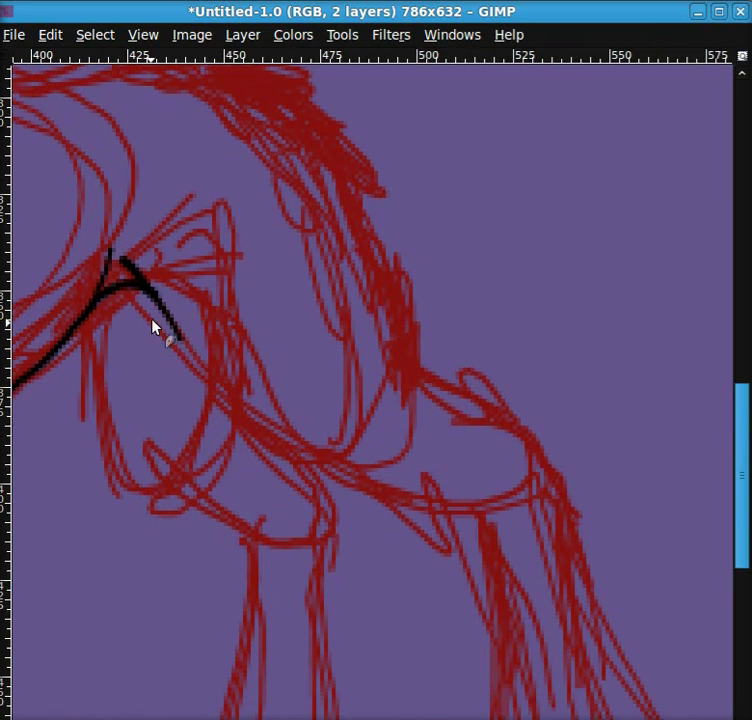
Ink the ground line under the rearmost hind leg, the thigh's underside and the leg's tufted front contour down to the ground
mouse_move(173, 329)
mouse_down()
mouse_move(200, 366)
mouse_move(420, 501)
mouse_move(487, 631)
mouse_up()
drag(456, 551, 365, 449)
key(ctrl+z)
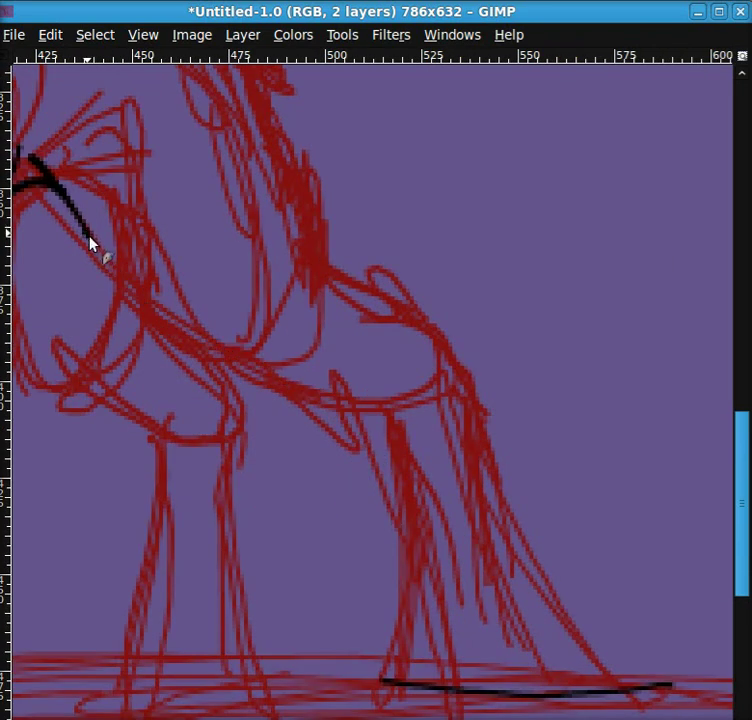
mouse_move(91, 243)
mouse_down()
mouse_move(299, 391)
mouse_move(403, 525)
mouse_move(403, 667)
mouse_move(388, 680)
mouse_up()
drag(465, 630, 401, 622)
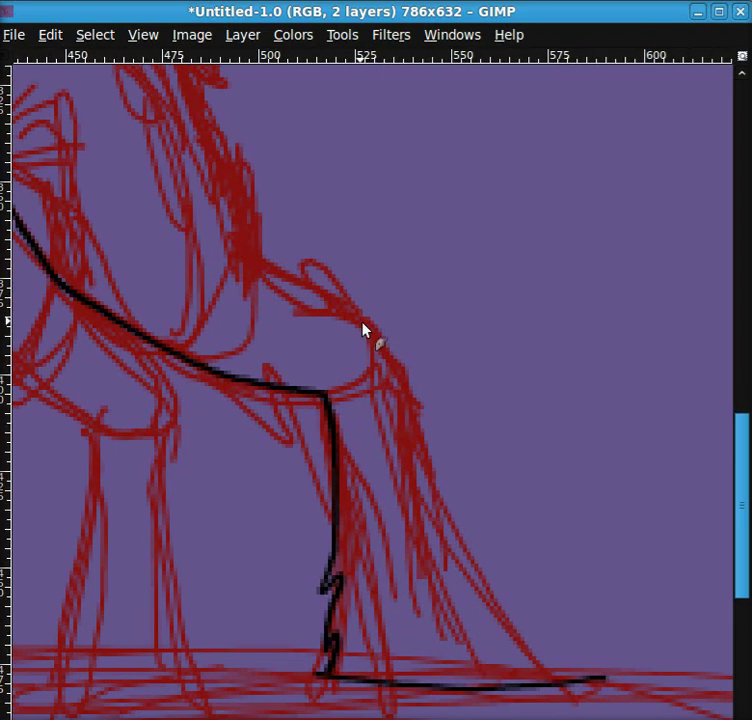
Ink the deer's outer rump contour from the rear of the back down to just above the hock
drag(271, 198, 467, 408)
drag(408, 255, 438, 334)
mouse_move(160, 241)
mouse_down()
mouse_move(358, 290)
mouse_move(482, 502)
mouse_move(574, 596)
mouse_up()
key(ctrl+z)
mouse_move(151, 243)
mouse_down()
mouse_move(390, 321)
mouse_move(488, 530)
mouse_up()
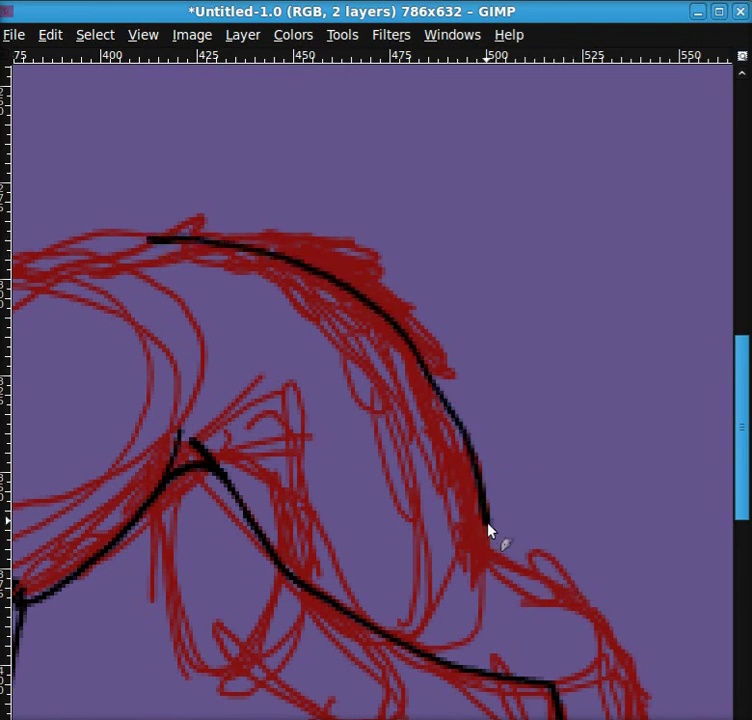
Continue the rump contour around the hock bend and into the upper rear edge of the rearmost hind leg
scroll(488, 530, down, 3)
scroll(488, 530, right, 4)
drag(257, 369, 373, 465)
key(ctrl+z)
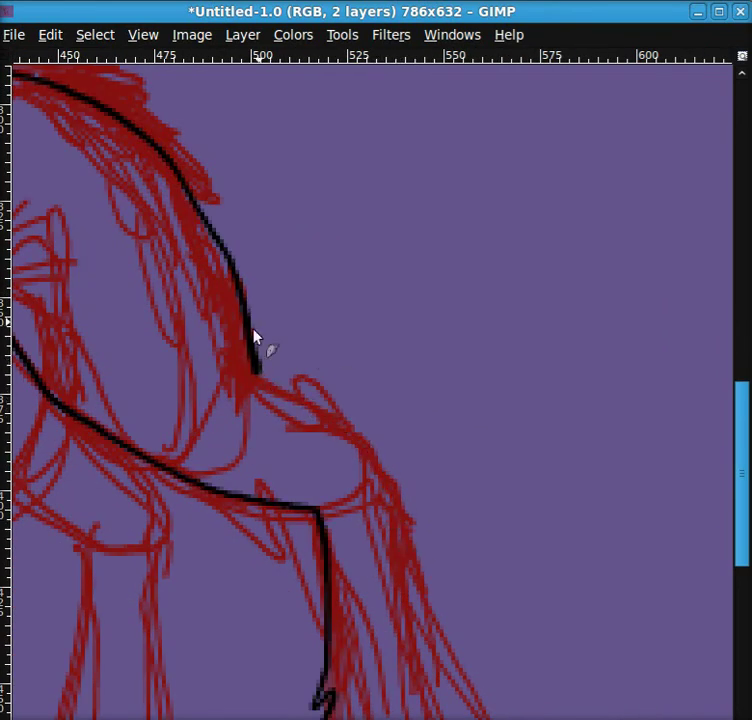
mouse_move(257, 369)
mouse_down()
mouse_move(275, 401)
mouse_move(378, 457)
mouse_move(405, 550)
mouse_up()
Ink the rearmost hind leg's rear contour with jagged tufts down to the hoof and redraw the ground line beneath it
scroll(336, 298, down, 3)
scroll(336, 298, right, 1)
scroll(336, 298, down, 3)
scroll(336, 298, right, 1)
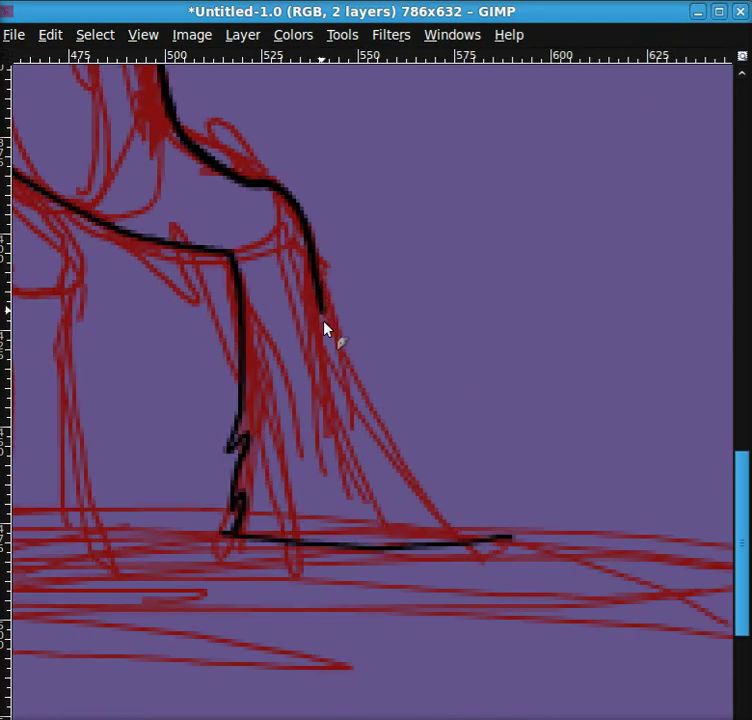
mouse_move(324, 327)
mouse_down()
mouse_move(403, 545)
mouse_move(500, 540)
mouse_up()
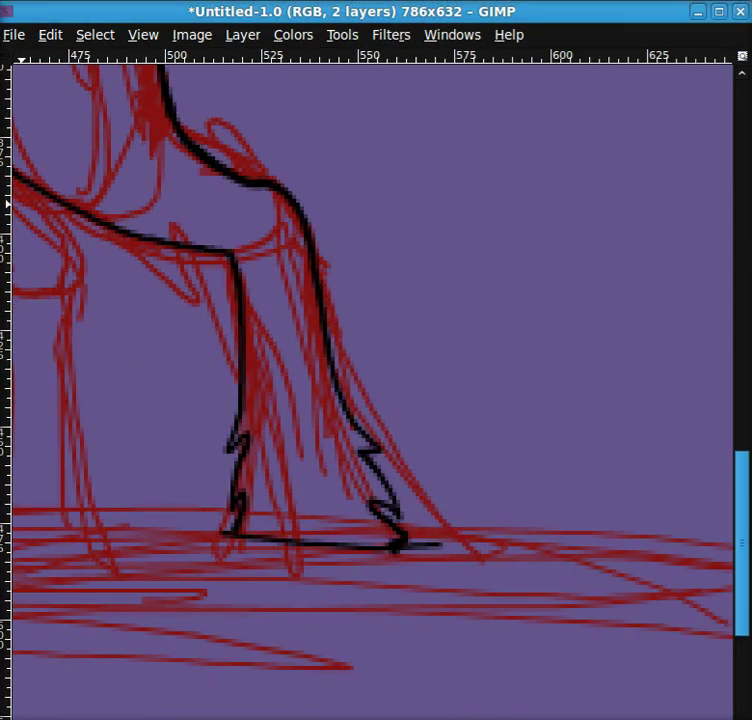
drag(186, 538, 420, 545)
Ink the gently waved back line from the top of the rump forward to the shoulder
drag(142, 70, 391, 329)
scroll(391, 328, up, 2)
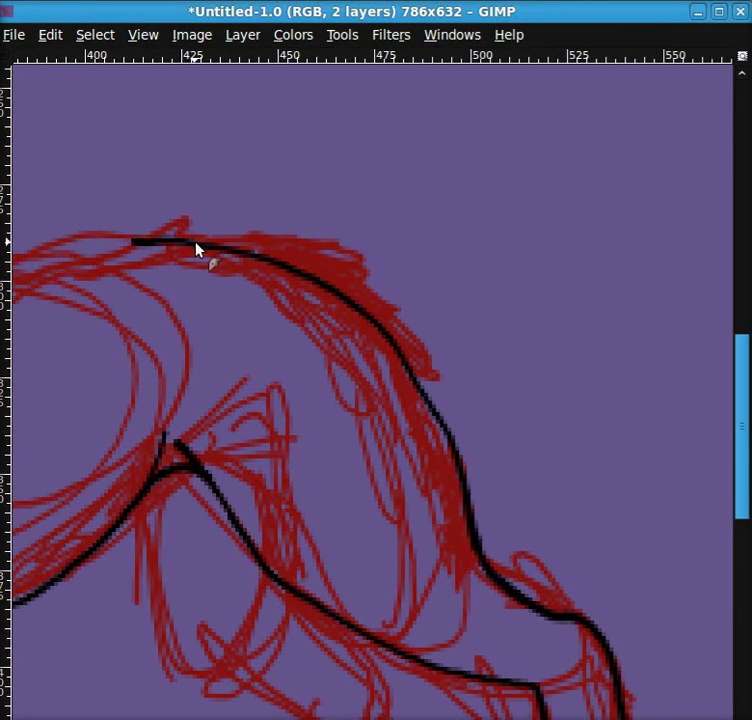
drag(193, 238, 406, 356)
scroll(579, 265, left, 5)
drag(518, 283, 339, 290)
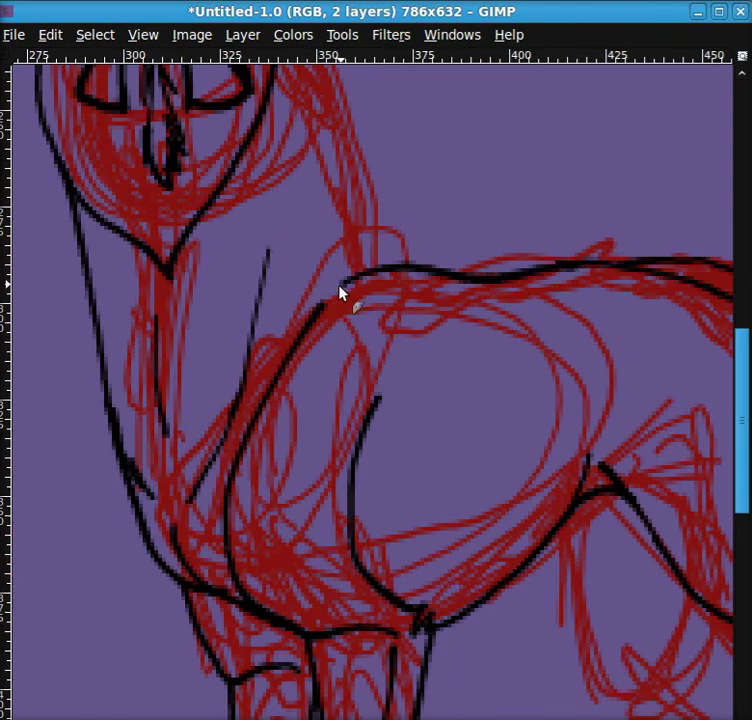
Ink the rear contour of the neck between the side of the head and the shoulder, undoing unsatisfactory strokes
scroll(309, 208, up, 5)
scroll(309, 208, left, 1)
mouse_move(327, 213)
mouse_down()
mouse_move(247, 175)
mouse_move(186, 173)
mouse_move(129, 196)
mouse_move(84, 245)
mouse_up()
mouse_move(331, 215)
mouse_down()
mouse_move(383, 363)
mouse_move(405, 495)
mouse_up()
key(ctrl+z)
drag(332, 215, 405, 448)
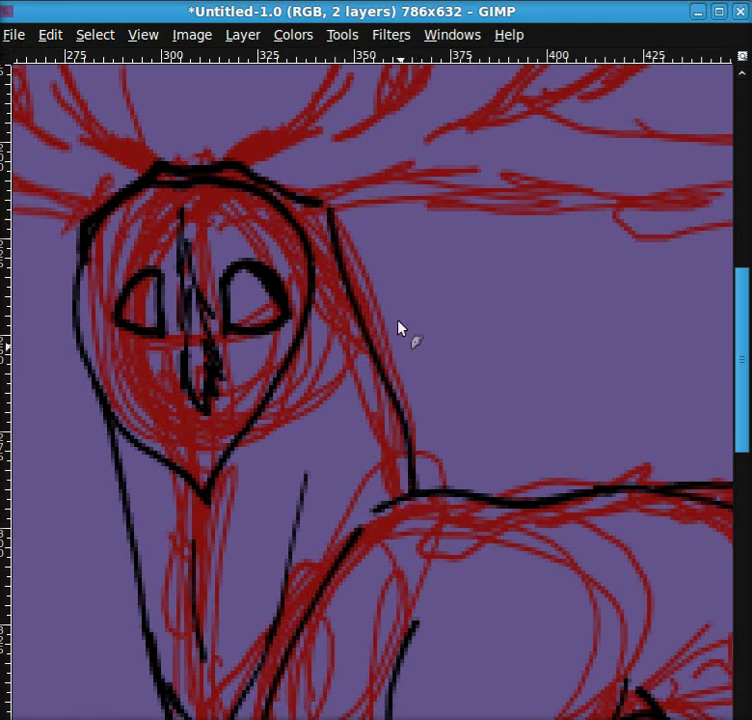
key(ctrl+z)
mouse_move(401, 498)
mouse_down()
mouse_move(344, 232)
mouse_move(328, 206)
mouse_up()
Ink the large curved inner tine of the right antler, rising from the top of the head to its pointed tip
mouse_move(178, 75)
mouse_down()
mouse_move(262, 312)
mouse_move(369, 340)
mouse_move(314, 342)
mouse_up()
drag(351, 376, 322, 450)
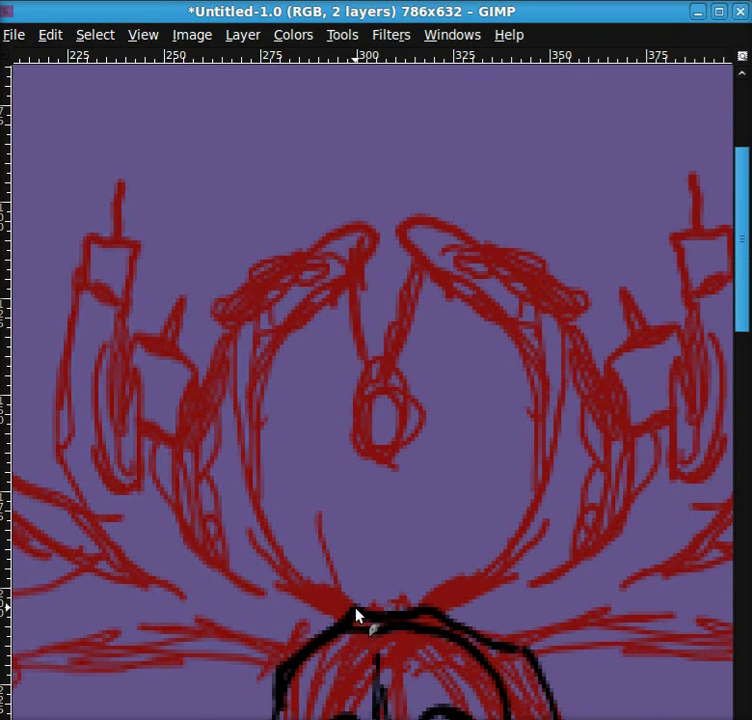
mouse_move(352, 610)
mouse_down()
mouse_move(260, 470)
mouse_move(370, 232)
mouse_up()
key(ctrl+z)
drag(428, 604, 468, 559)
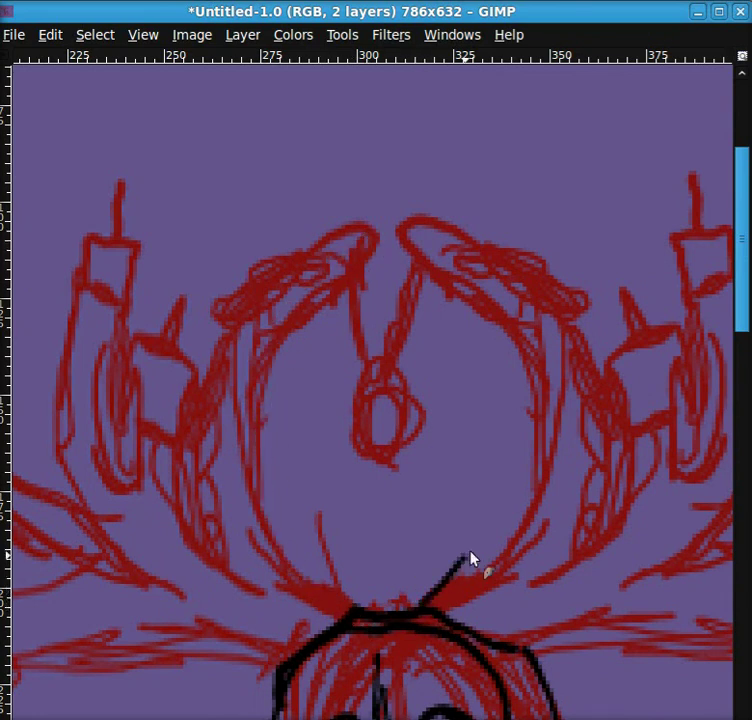
key(ctrl+z)
mouse_move(428, 610)
mouse_down()
mouse_move(537, 416)
mouse_move(413, 245)
mouse_move(525, 294)
mouse_move(601, 475)
mouse_move(576, 545)
mouse_up()
Ink the two candles on the right antler with their four-sided bodies, wicks and looped flames
scroll(351, 537, right, 5)
mouse_move(298, 383)
mouse_down()
mouse_move(376, 430)
mouse_move(302, 384)
mouse_up()
drag(331, 348, 322, 310)
drag(393, 305, 433, 289)
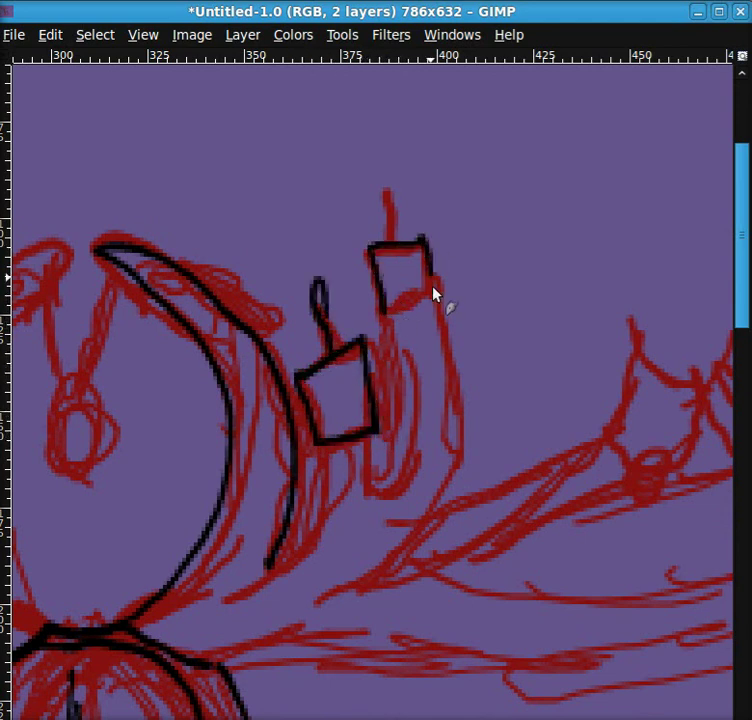
drag(398, 245, 391, 195)
Ink the curved tines beneath both candles down toward the base of the right antler
drag(381, 299, 373, 470)
mouse_move(325, 440)
mouse_down()
mouse_move(311, 507)
mouse_move(258, 568)
mouse_up()
mouse_move(435, 294)
mouse_down()
mouse_move(437, 487)
mouse_move(364, 565)
mouse_up()
Ink the right antler's outer branch with its pointed upper tines, long outer tip and lower prong, back to the head
scroll(247, 482, right, 5)
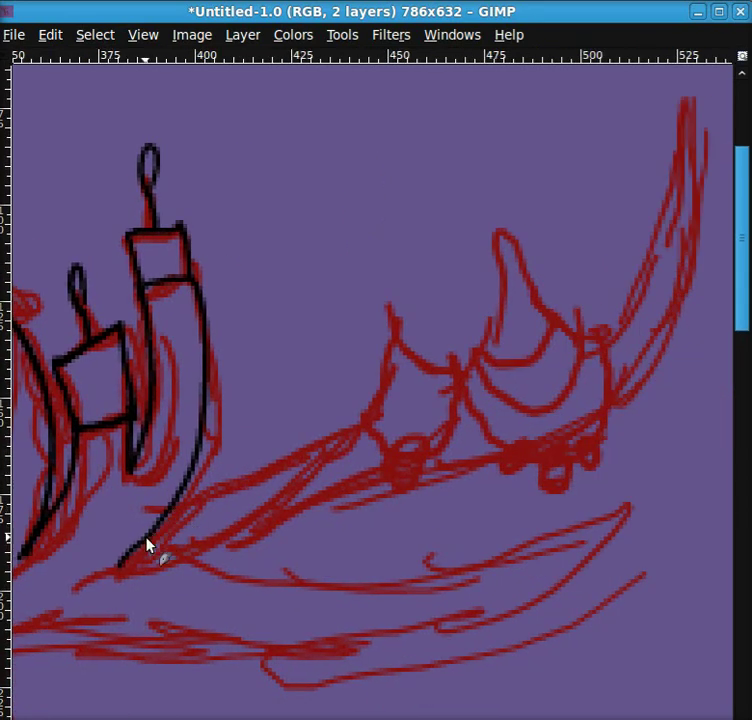
mouse_move(146, 541)
mouse_down()
mouse_move(356, 430)
mouse_move(385, 338)
mouse_up()
mouse_move(339, 285)
mouse_down()
mouse_move(393, 344)
mouse_move(380, 375)
mouse_move(391, 305)
mouse_move(490, 316)
mouse_move(576, 342)
mouse_move(697, 181)
mouse_move(504, 476)
mouse_move(215, 546)
mouse_move(398, 571)
mouse_move(621, 502)
mouse_up()
key(ctrl+z)
drag(562, 568, 612, 404)
mouse_move(667, 355)
mouse_down()
mouse_move(546, 440)
mouse_move(123, 475)
mouse_up()
scroll(403, 453, left, 3)
scroll(318, 445, right, 5)
scroll(318, 445, up, 2)
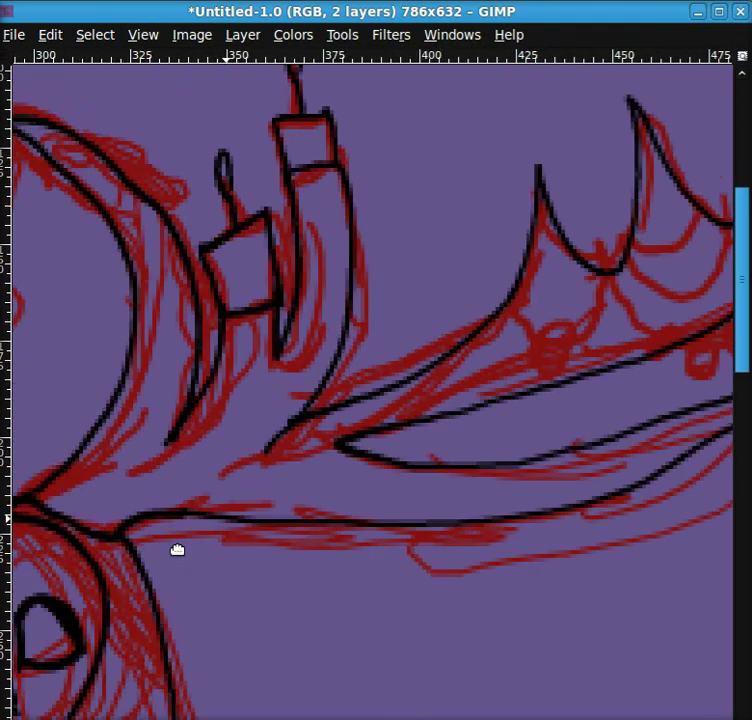
Ink the hanging drapes between the right antler's outer tines and the small filled balls beneath them
mouse_move(542, 294)
mouse_down()
mouse_move(519, 319)
mouse_move(633, 268)
mouse_move(556, 398)
mouse_move(581, 416)
mouse_move(620, 413)
mouse_move(645, 400)
mouse_up()
mouse_move(510, 325)
mouse_down()
mouse_move(491, 370)
mouse_move(428, 342)
mouse_up()
mouse_move(470, 374)
mouse_down()
mouse_move(467, 381)
mouse_move(475, 378)
mouse_up()
drag(302, 438, 416, 469)
click(185, 716)
click(186, 684)
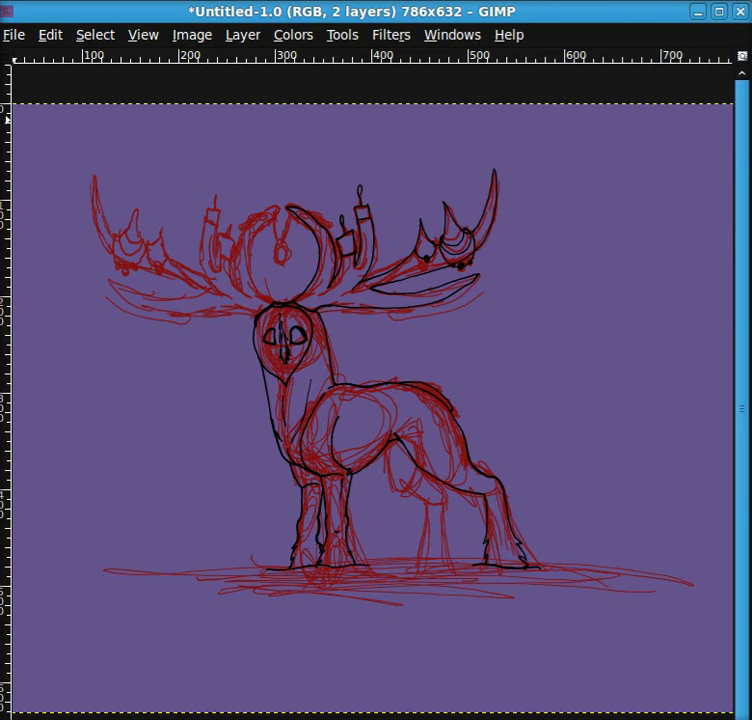
Outline the inked right antler with a free selection, then copy and paste it
key(f)
mouse_move(520, 155)
mouse_down()
mouse_move(277, 265)
mouse_move(338, 327)
mouse_move(523, 157)
mouse_move(282, 166)
mouse_move(293, 303)
mouse_move(545, 180)
mouse_move(524, 163)
mouse_up()
key(Escape)
key(r)
click(144, 273)
key(ctrl+v)
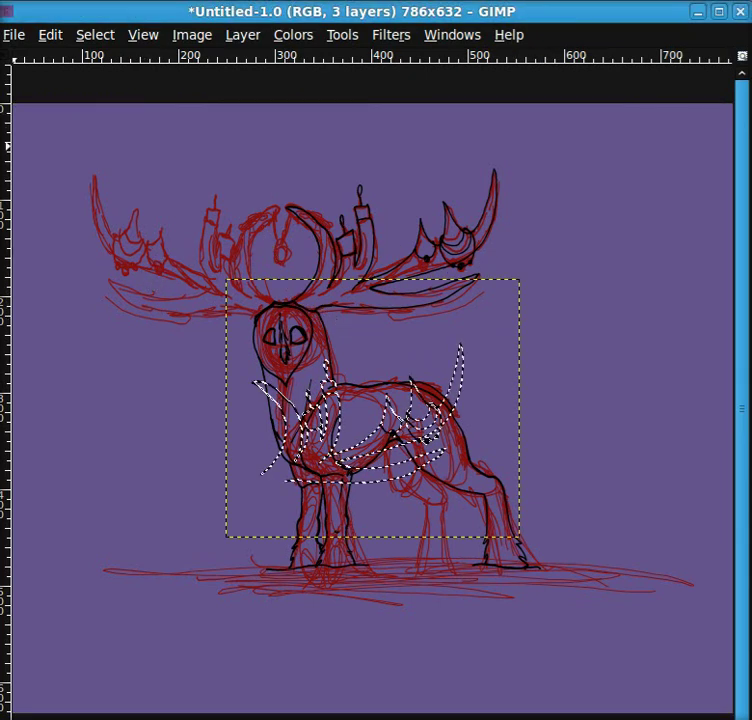
Mirror the pasted antler horizontally and move it over the left antler's red sketch beside the head
drag(460, 438, 251, 265)
key(plus)
key(plus)
drag(178, 454, 398, 688)
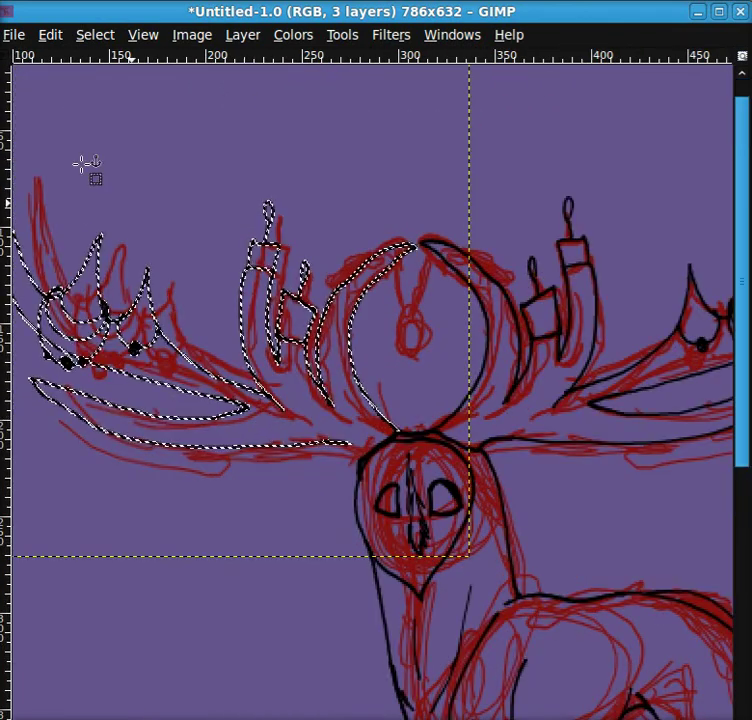
Adjust the outer corners of the mirrored antler with a perspective transform to fit the sketch, and anchor it to the line art
click(357, 327)
drag(357, 327, 551, 374)
drag(192, 146, 256, 148)
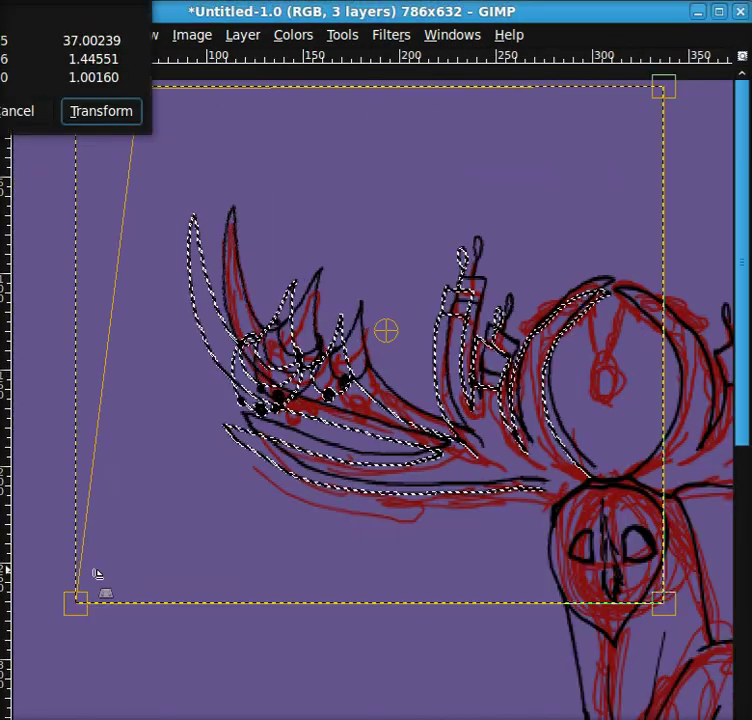
drag(86, 597, 148, 584)
click(101, 111)
drag(556, 398, 334, 468)
click(143, 285)
Ink the left antler's join to the head and the looped pendant on two strings between the inner tines
click(2, 154)
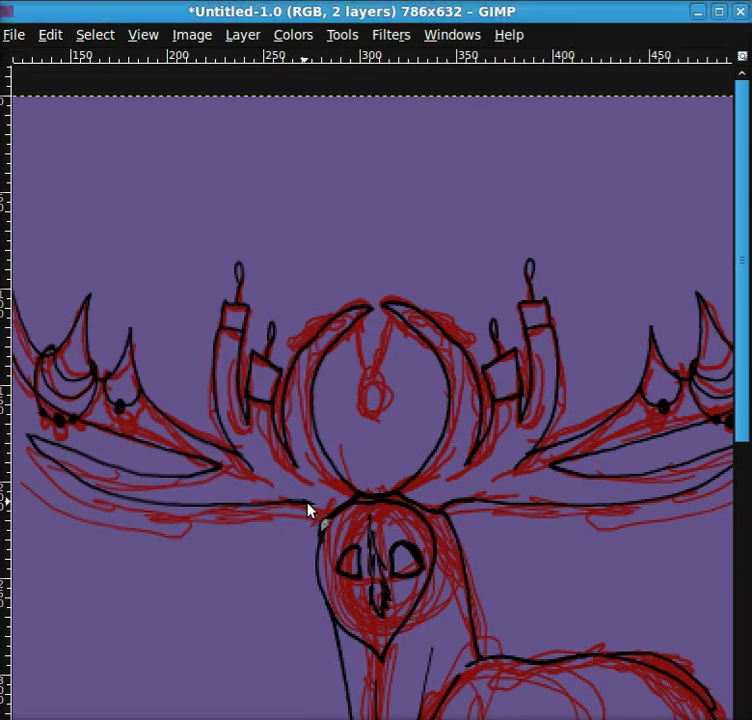
mouse_move(366, 312)
mouse_down()
mouse_move(368, 389)
mouse_move(380, 380)
mouse_move(371, 387)
mouse_up()
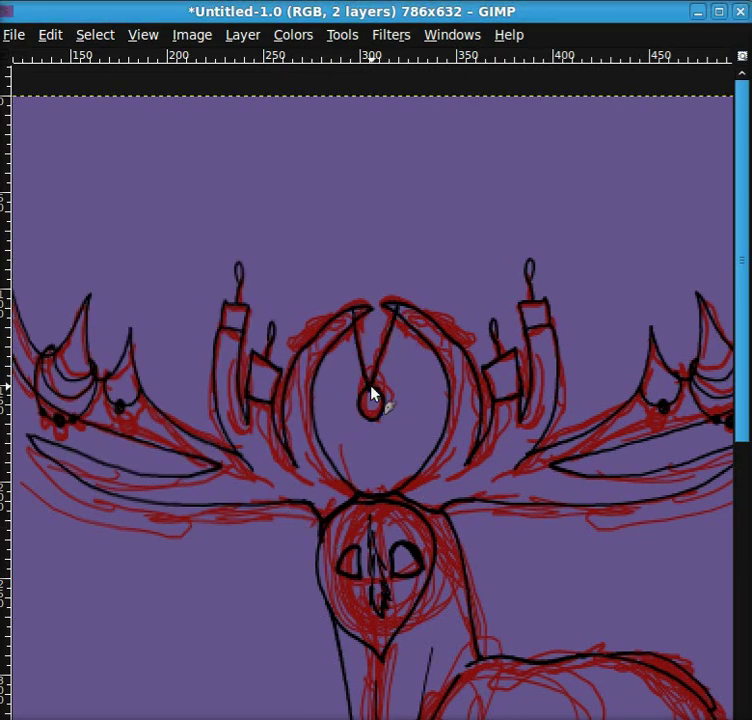
Ink both contours of the near hind leg with tufts above the hoof, and the ground line between the front and hind legs
mouse_move(540, 514)
mouse_down()
mouse_move(399, 476)
mouse_move(274, 230)
mouse_move(173, 56)
mouse_up()
mouse_move(217, 318)
mouse_down()
mouse_move(215, 344)
mouse_move(285, 437)
mouse_move(282, 549)
mouse_up()
drag(156, 555, 395, 551)
mouse_move(322, 400)
mouse_down()
mouse_move(346, 455)
mouse_move(355, 540)
mouse_up()
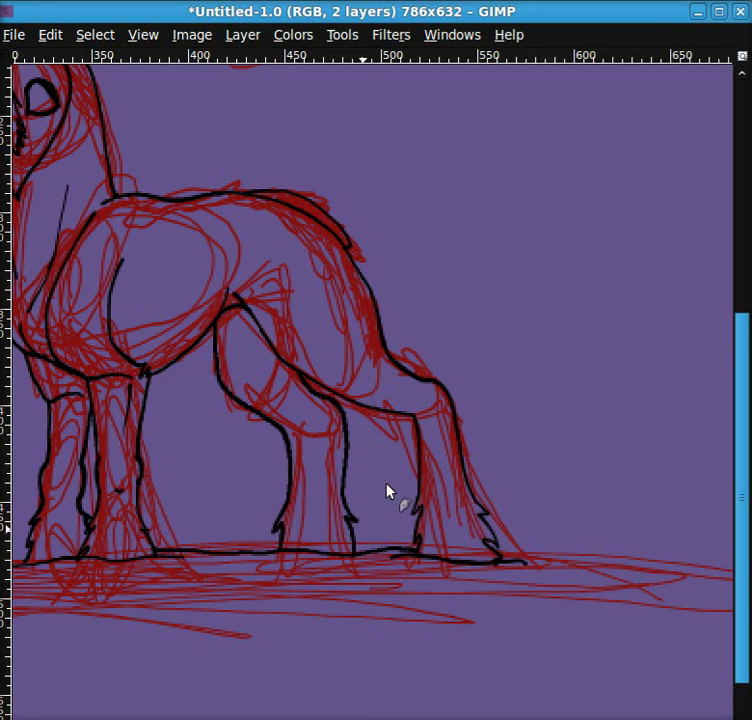
Add short inked detail strokes at the hocks, along the rump and on the thigh
drag(425, 388, 440, 398)
drag(330, 240, 336, 305)
drag(315, 410, 333, 418)
drag(277, 361, 279, 371)
Extend the inked ground line behind the rearmost hind leg
mouse_move(467, 502)
mouse_down()
mouse_move(493, 520)
mouse_move(445, 558)
mouse_up()
drag(467, 600, 652, 626)
click(187, 718)
click(184, 635)
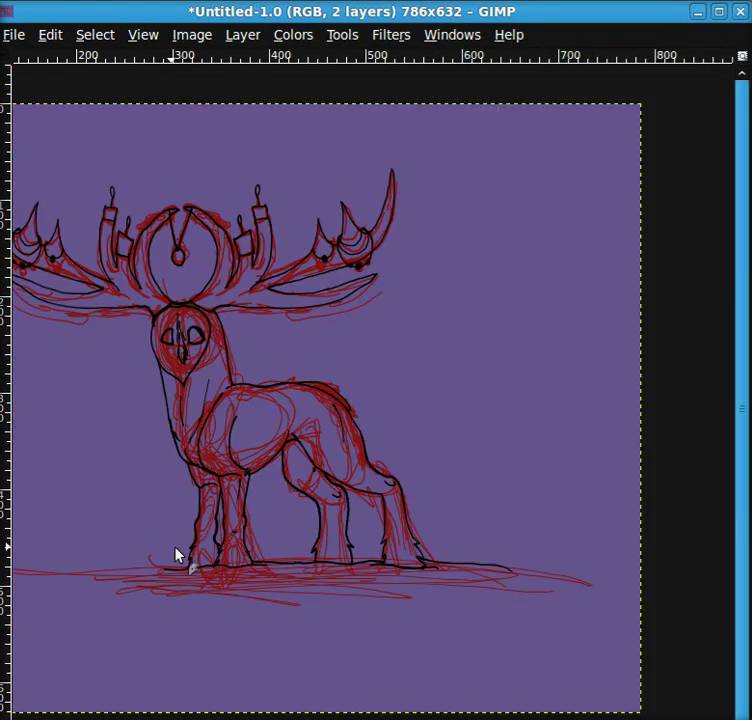